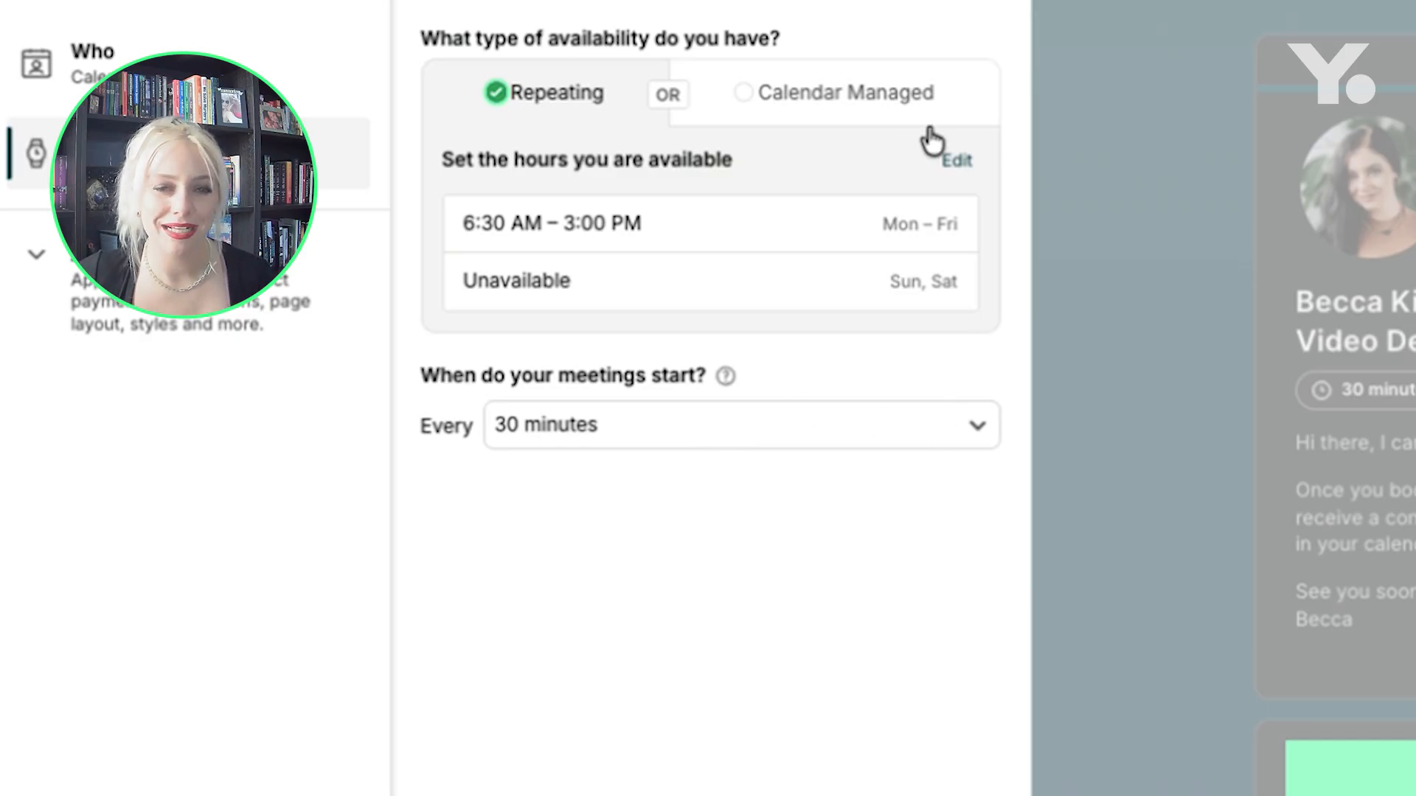
Edit the repeating availability hours to make Monday unavailable and set Friday's end time to 12:30 PM
left_click(963, 164)
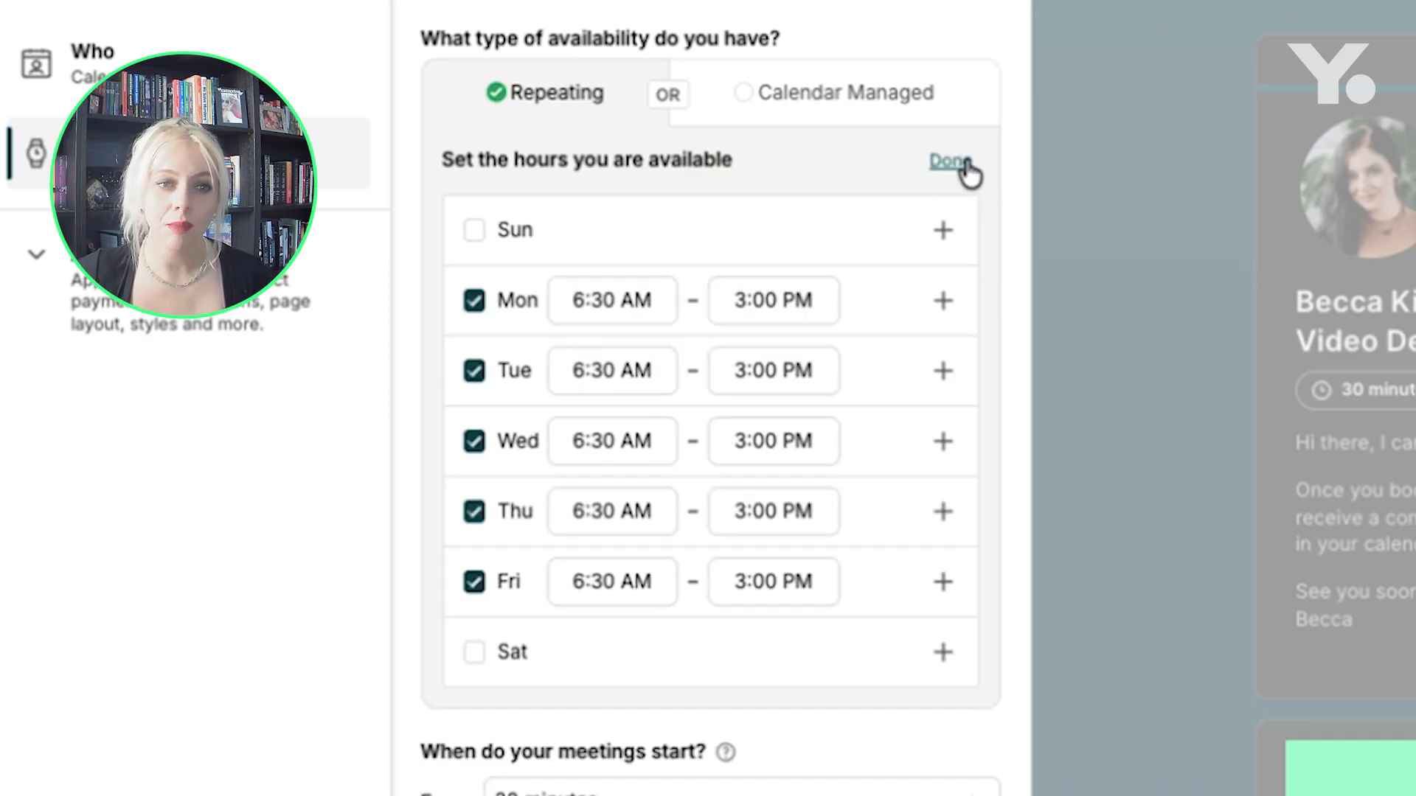
left_click(473, 304)
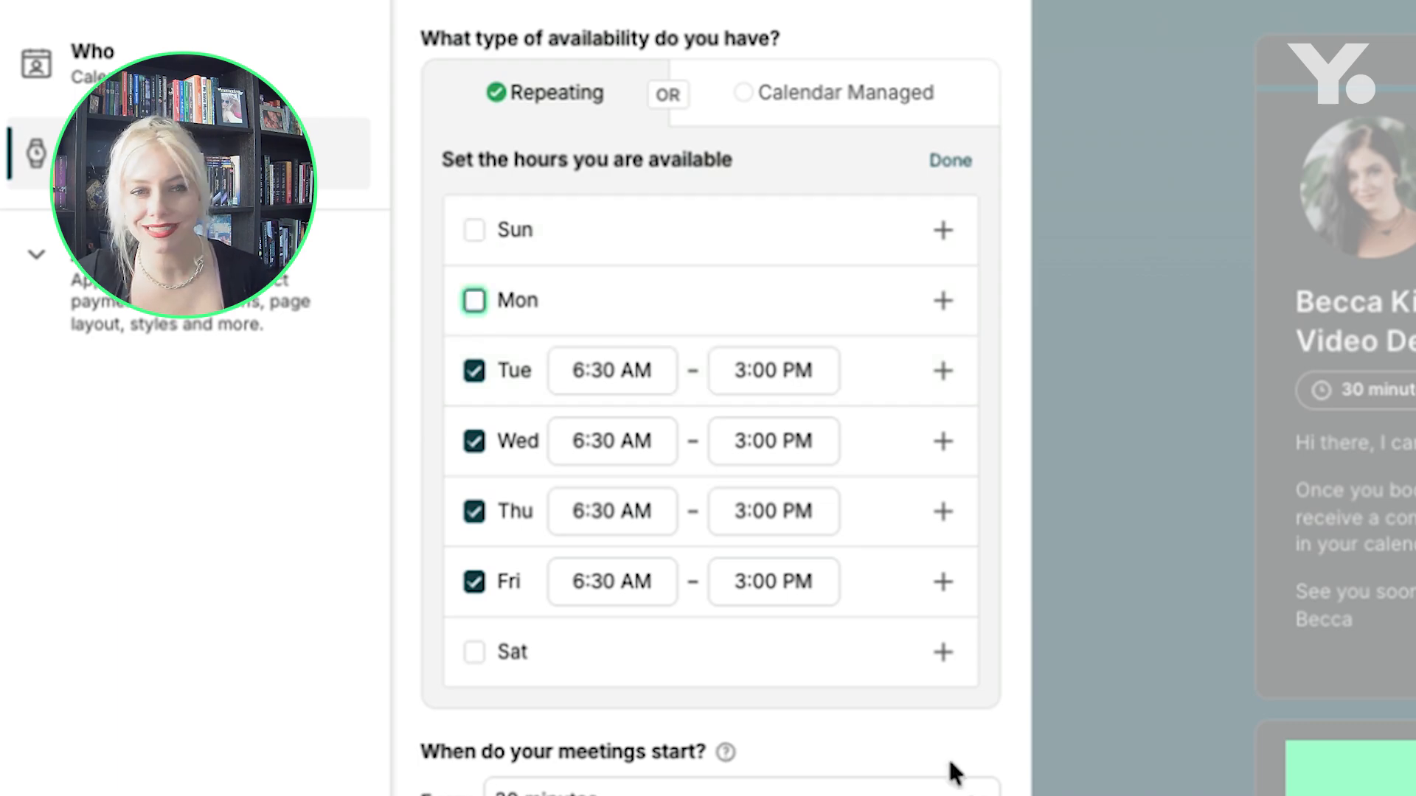
left_click(785, 583)
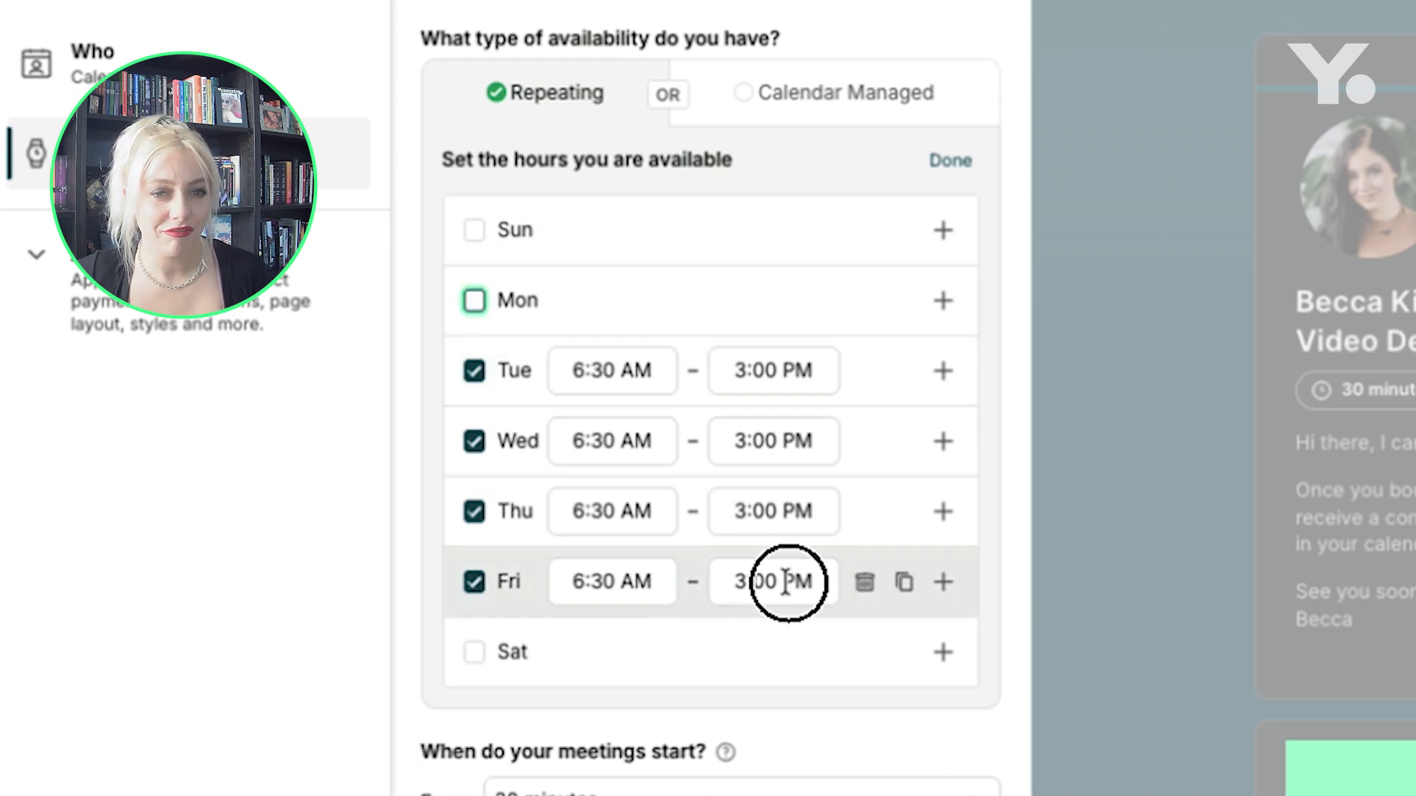
scroll(800, 686, "up", 5)
scroll(801, 709, "up", 2)
left_click(802, 686)
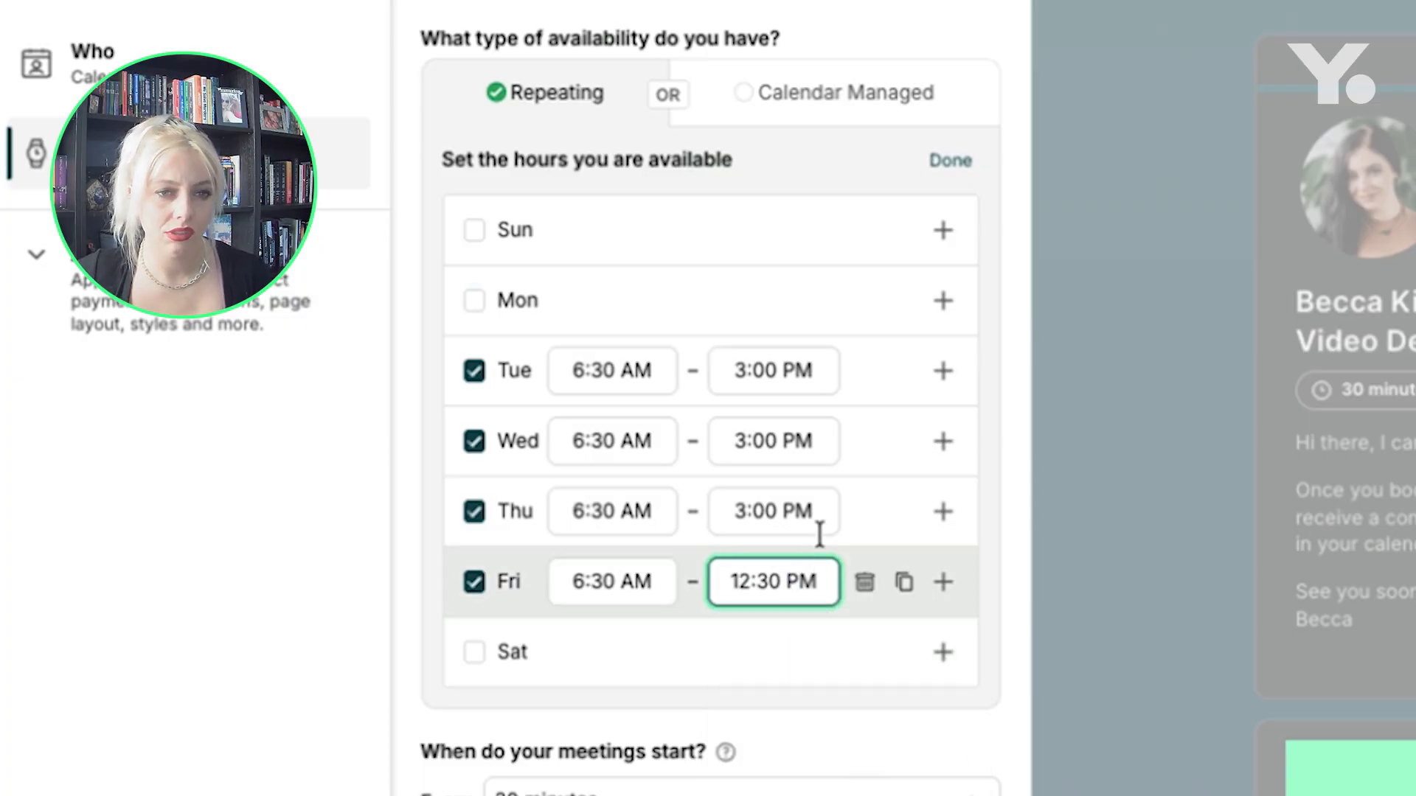
Set Tuesday's end time to 1:30 PM in the repeating availability hours
left_click(752, 381)
scroll(915, 528, "up", 4)
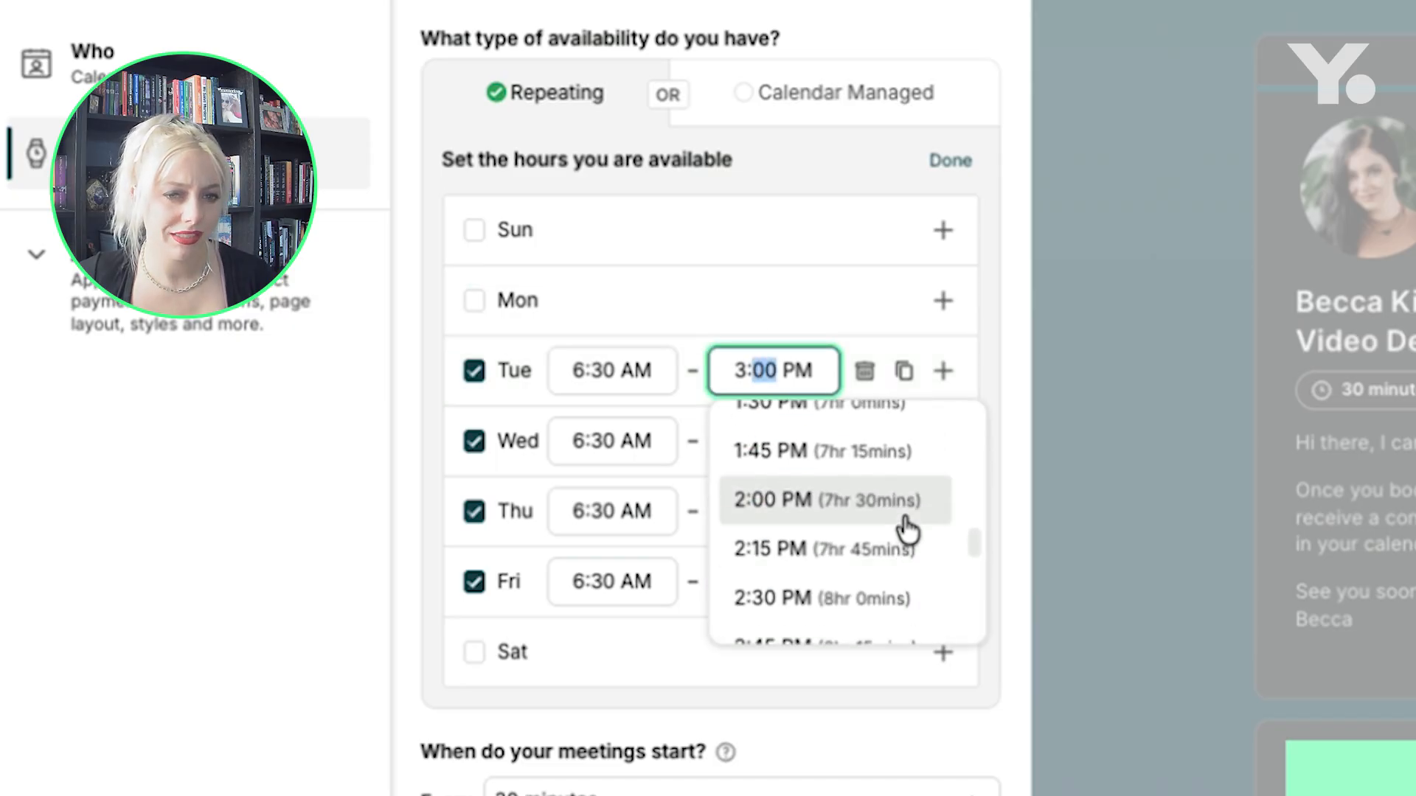
scroll(891, 479, "up", 1)
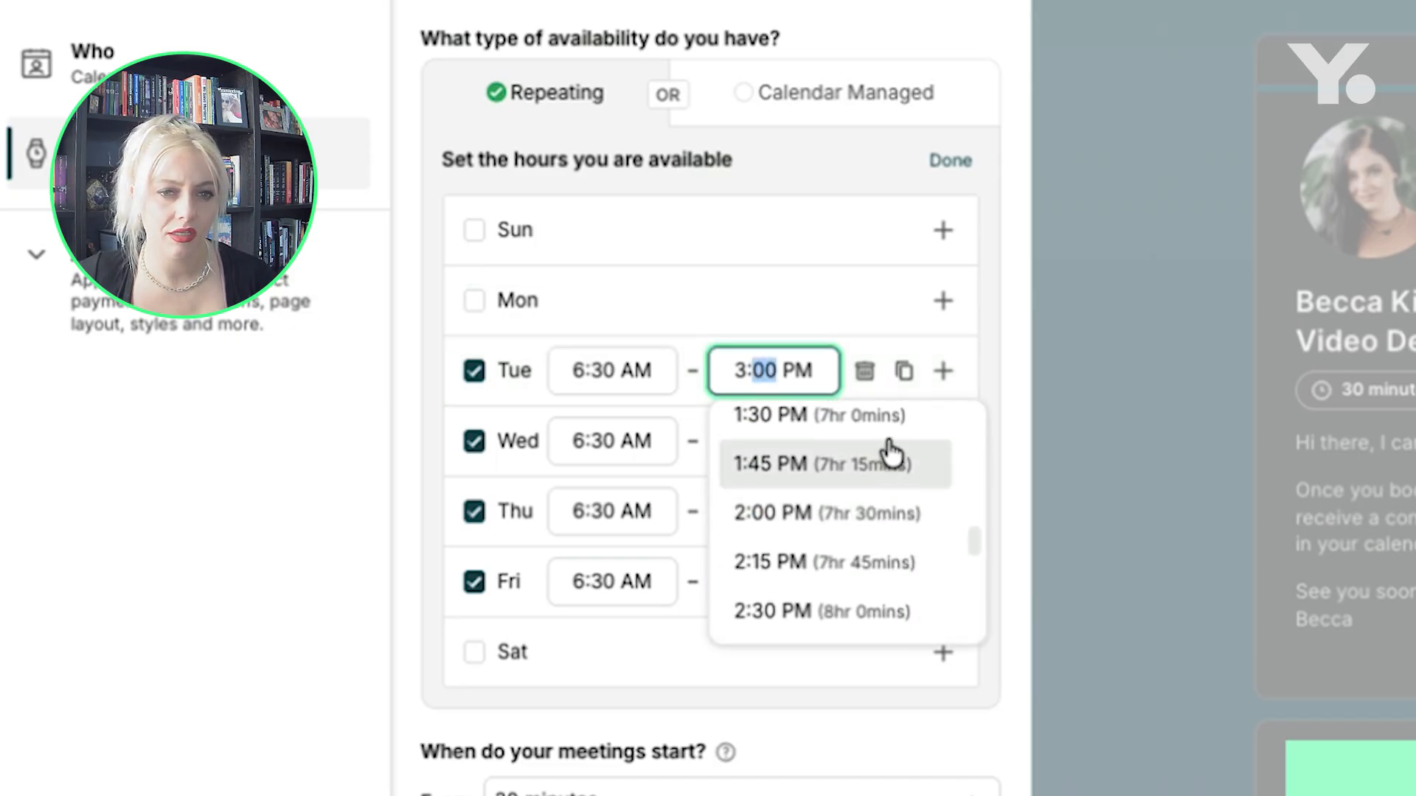
left_click(885, 424)
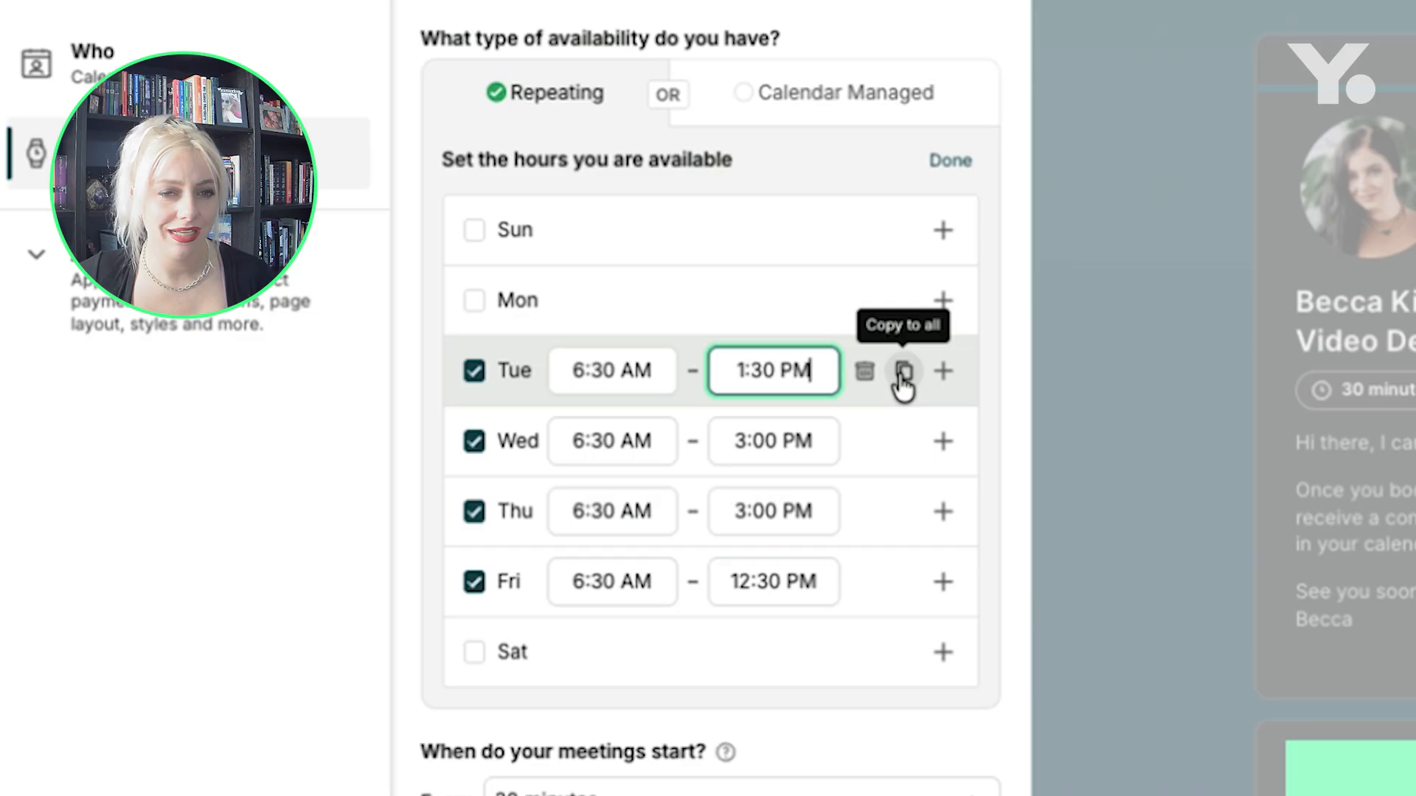
Add a second Tuesday availability interval running from 2:30 PM to 4:00 PM
left_click(943, 377)
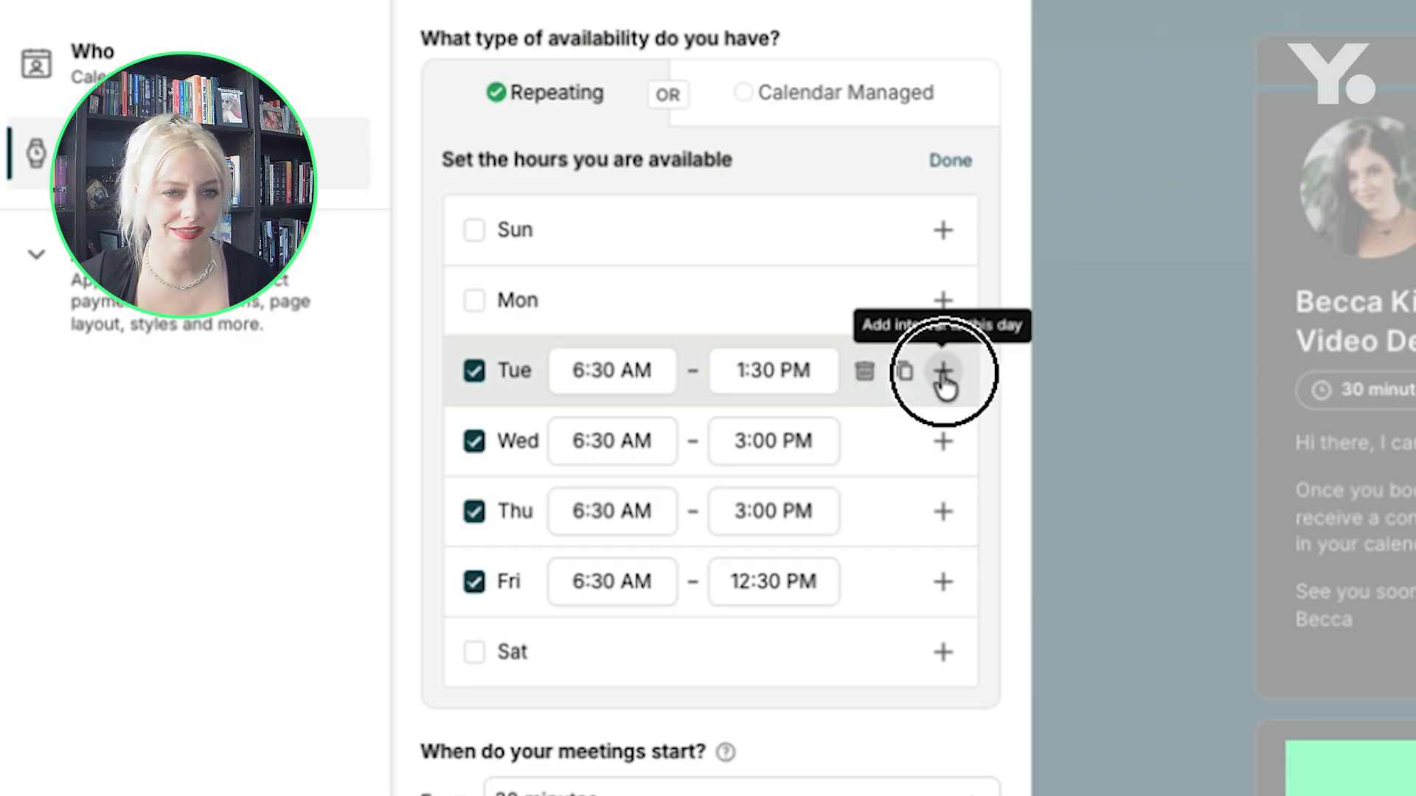
left_click(629, 424)
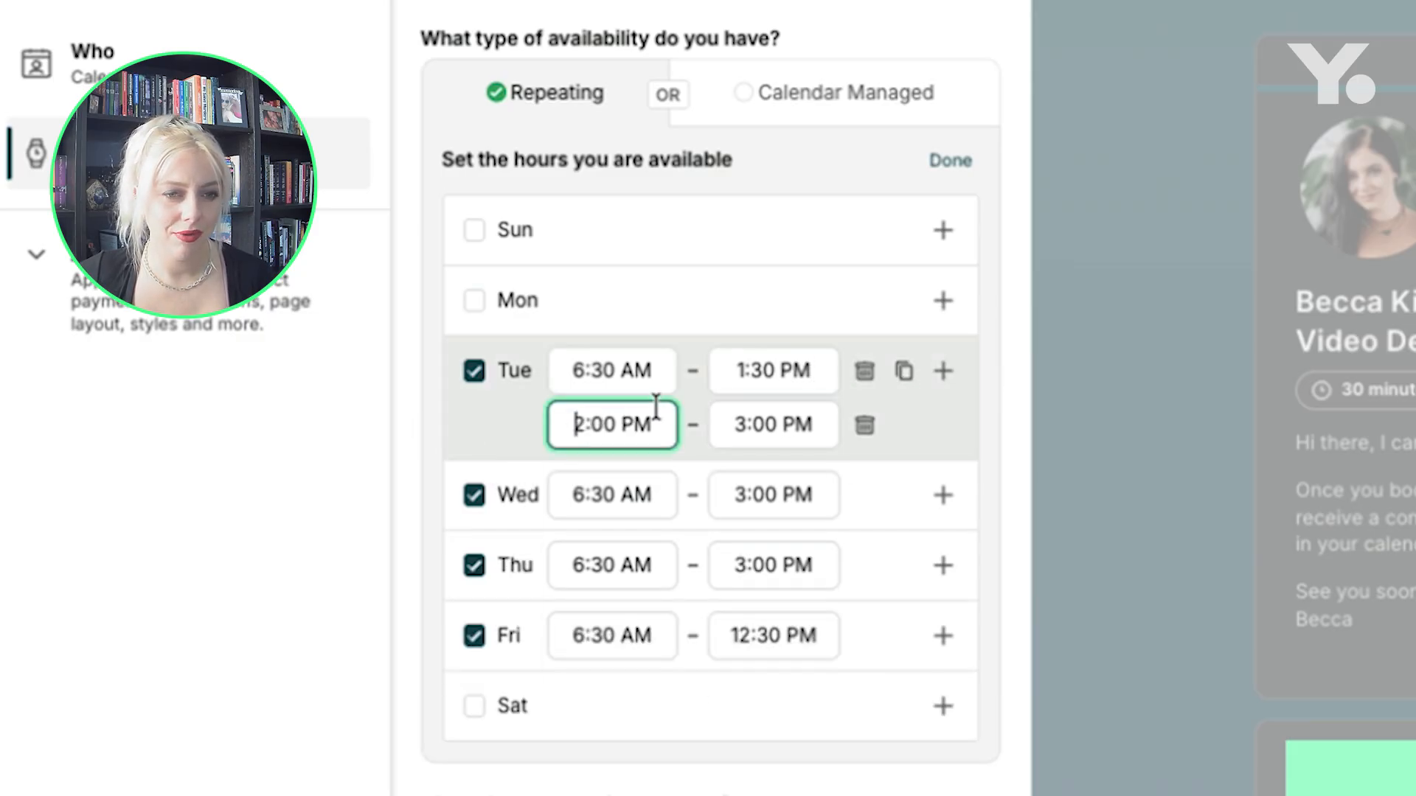
left_click(626, 672)
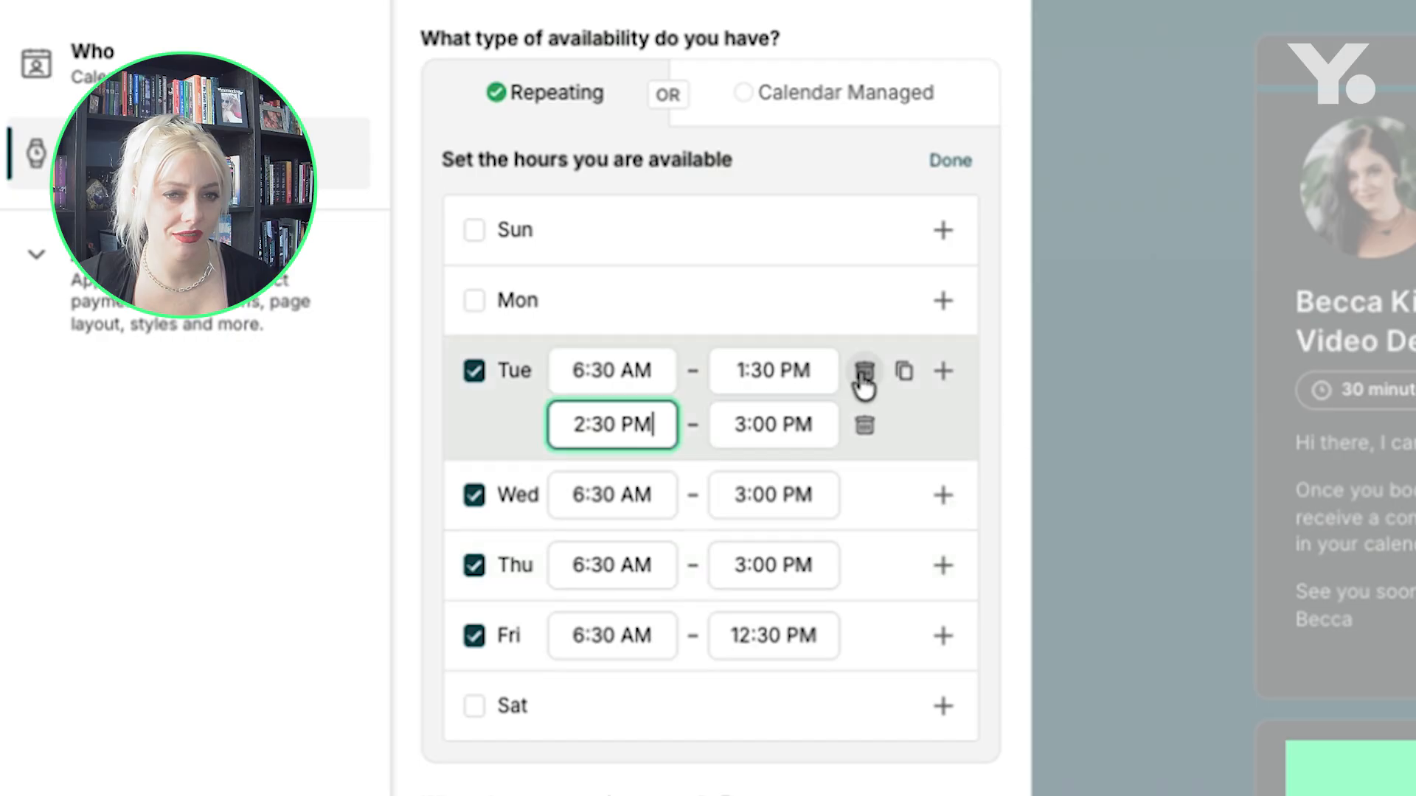
left_click(803, 424)
scroll(831, 550, "down", 2)
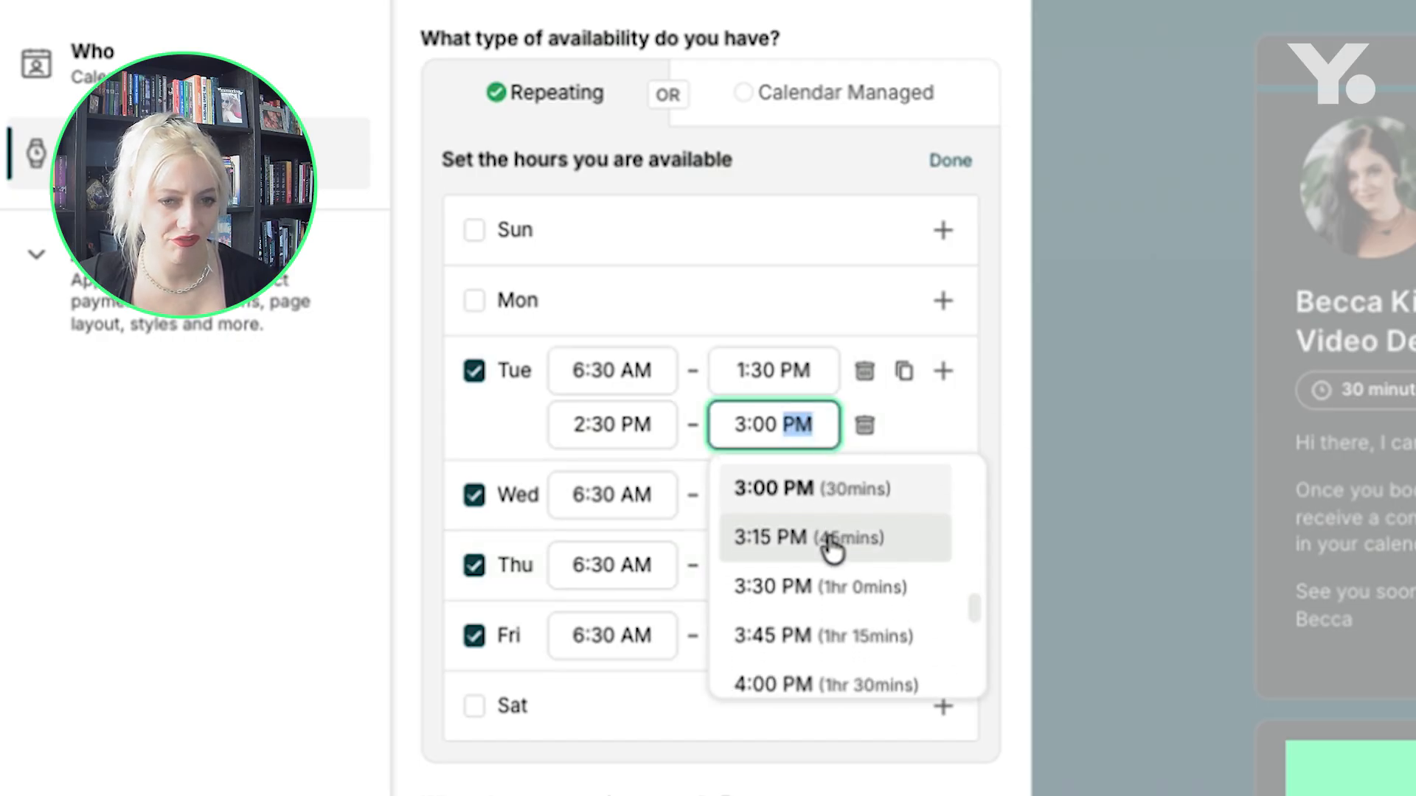
left_click(761, 682)
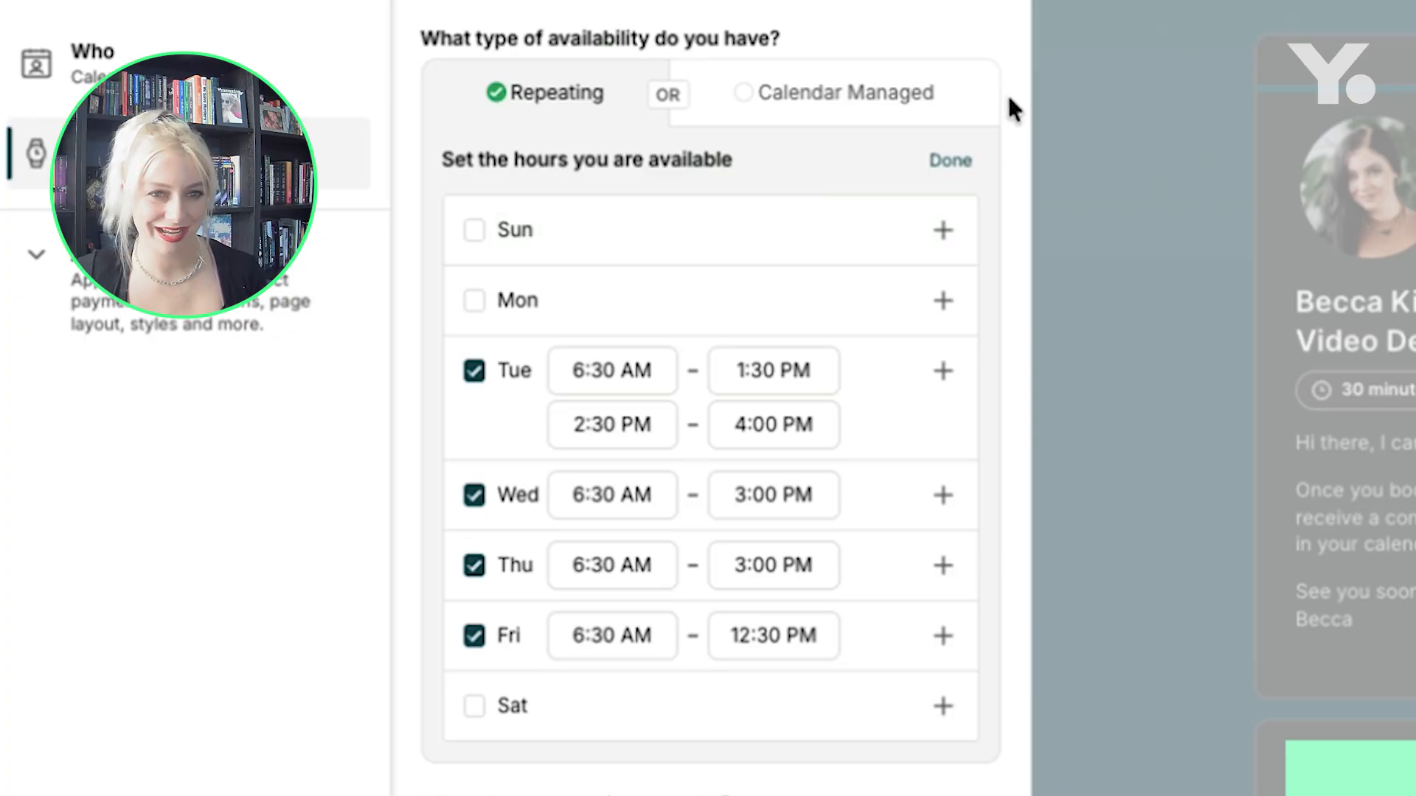
Set Wednesday's end time to 11:00 AM and add four more intervals to that day
left_click(760, 495)
scroll(889, 656, "up", 5)
scroll(885, 670, "up", 1)
left_click(881, 632)
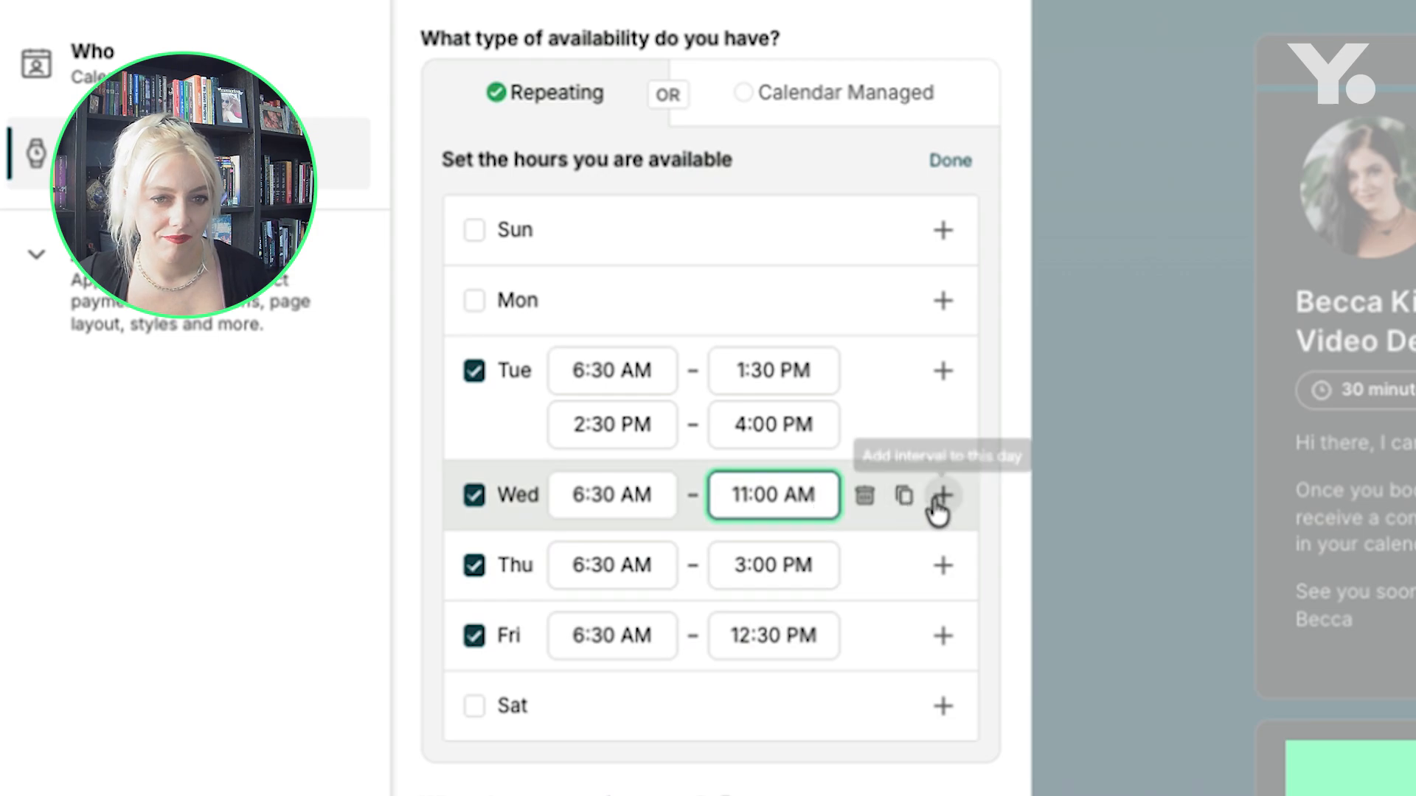
left_click(940, 508)
left_click(939, 507)
left_click(940, 508)
left_click(939, 507)
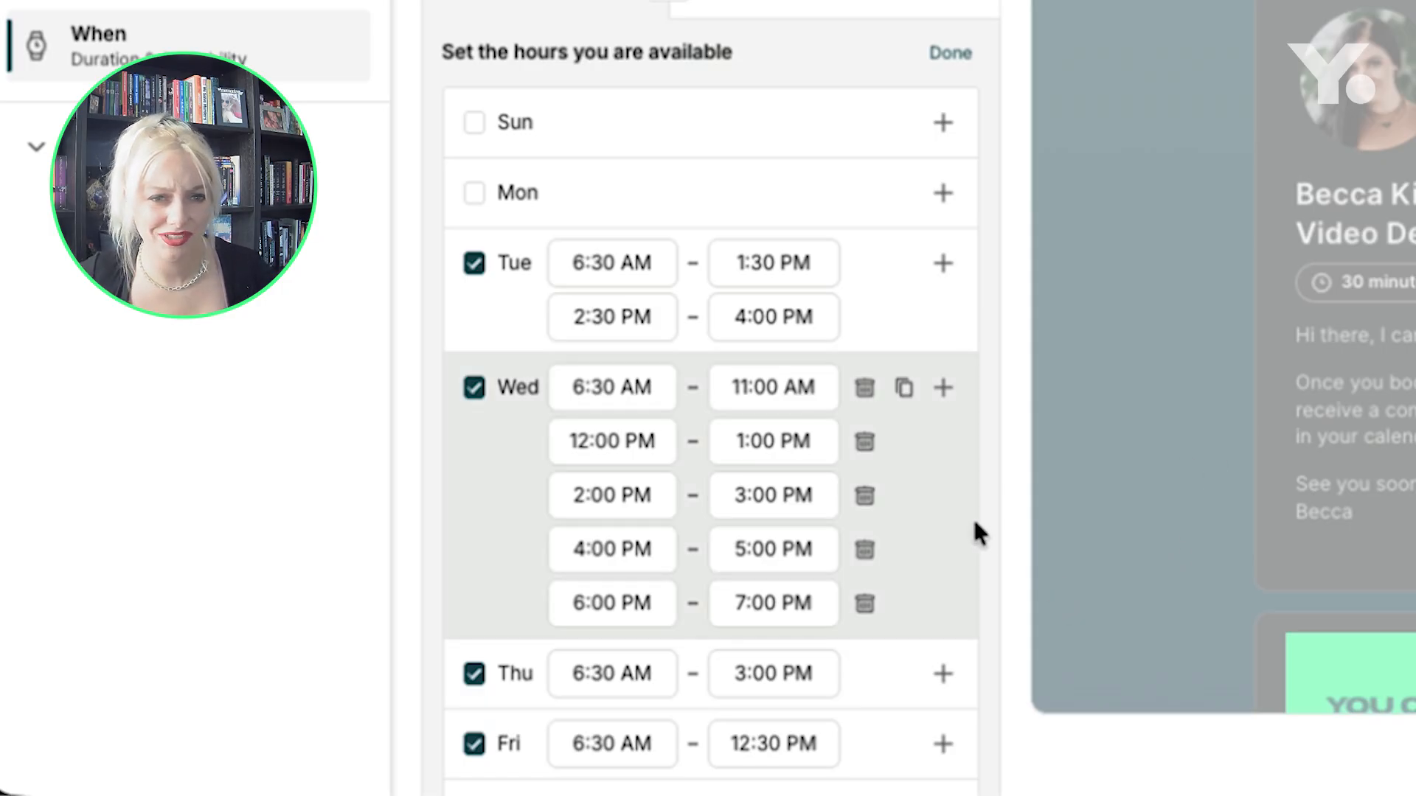
Set Thursday's end time to 2:30 PM and add a second interval from 3:00 PM to 4:00 PM
scroll(980, 452, "down", 1)
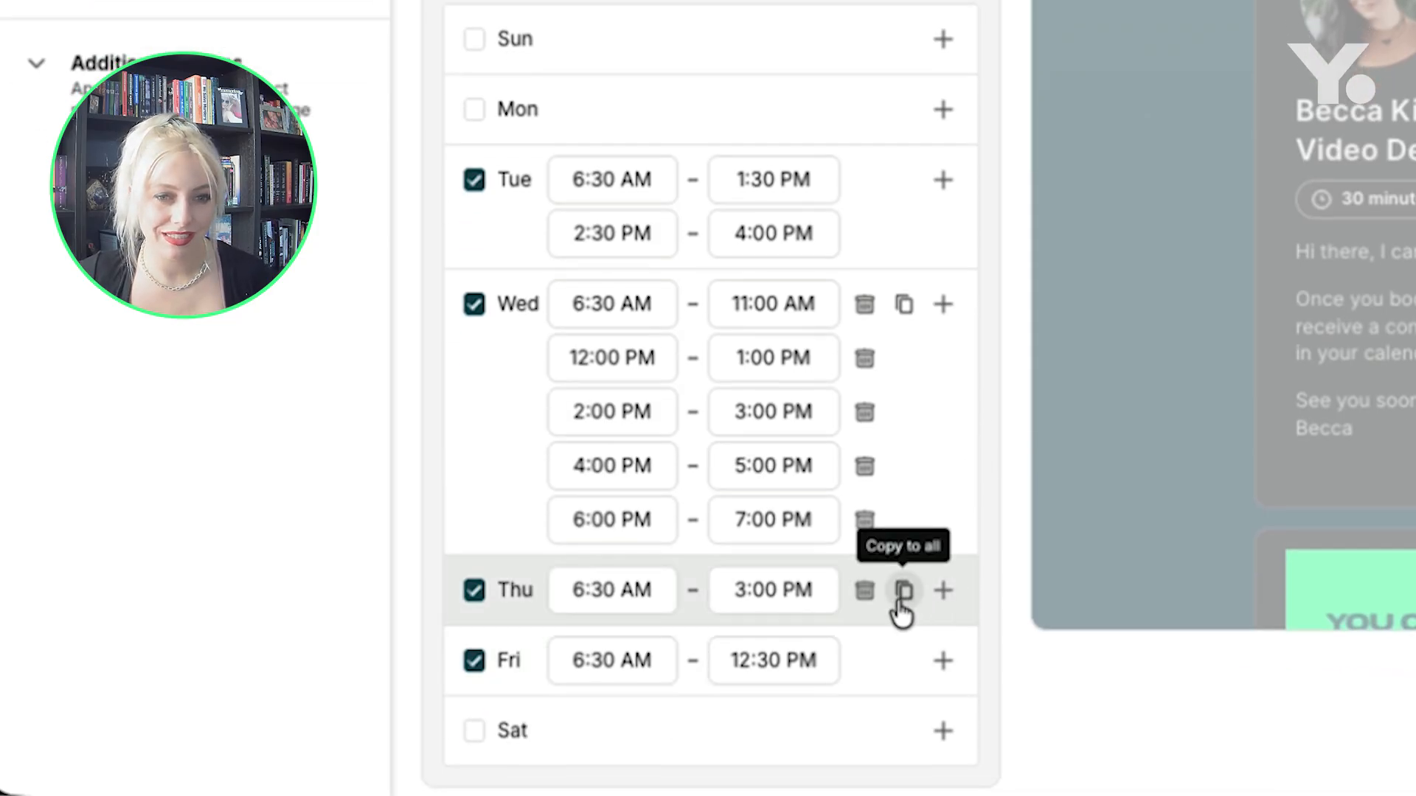
left_click(811, 590)
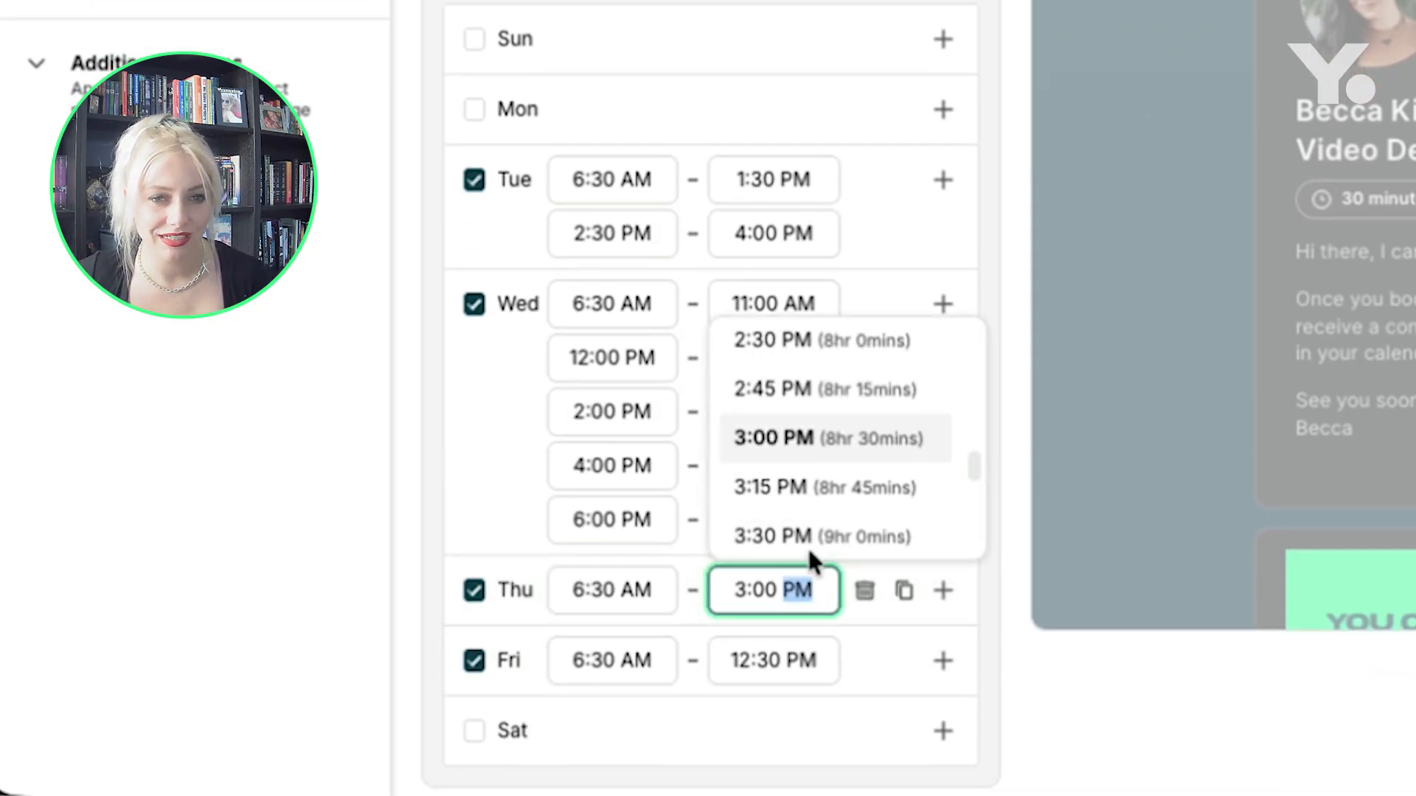
left_click(826, 340)
left_click(943, 590)
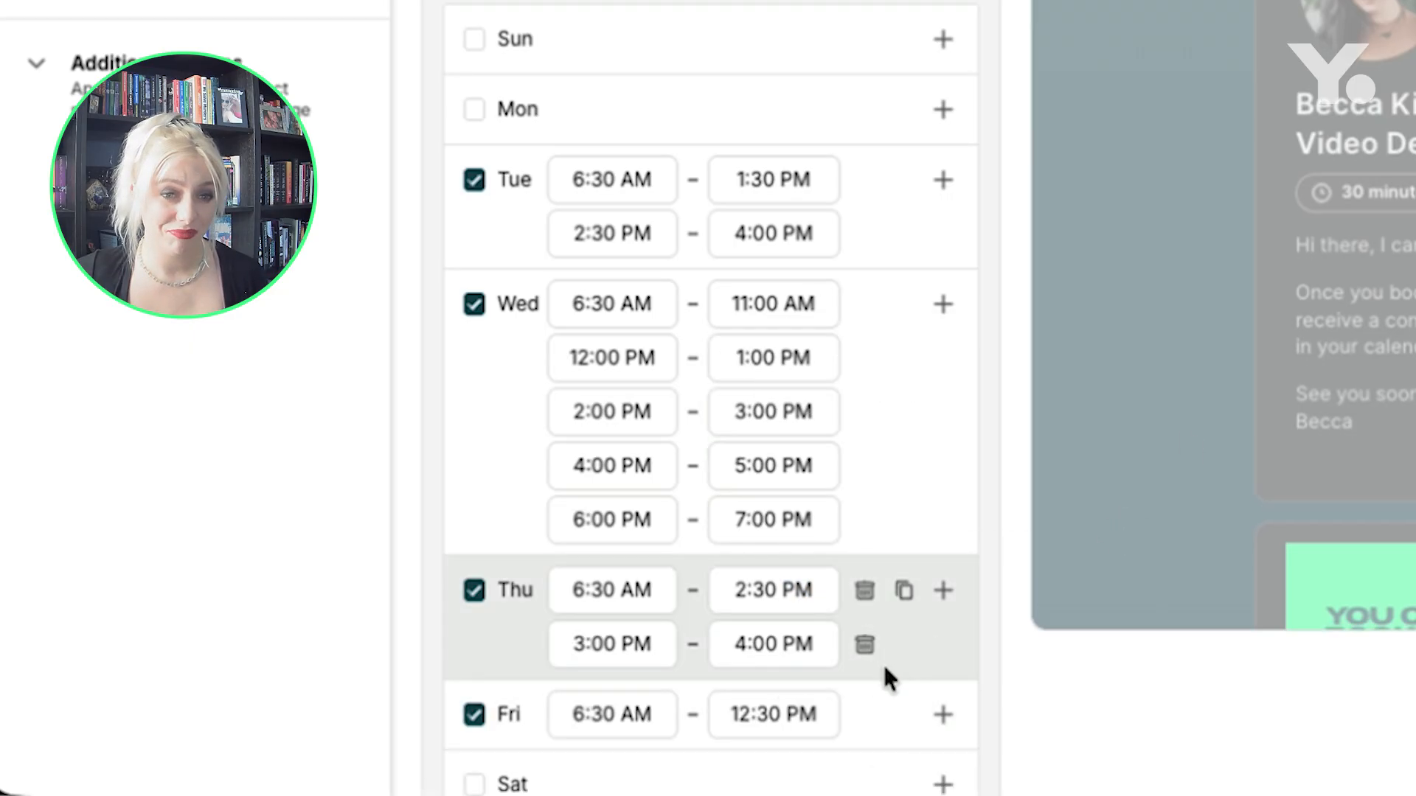
Set Friday's start time to 9:00 AM and save all changes to the booking page
left_click(572, 709)
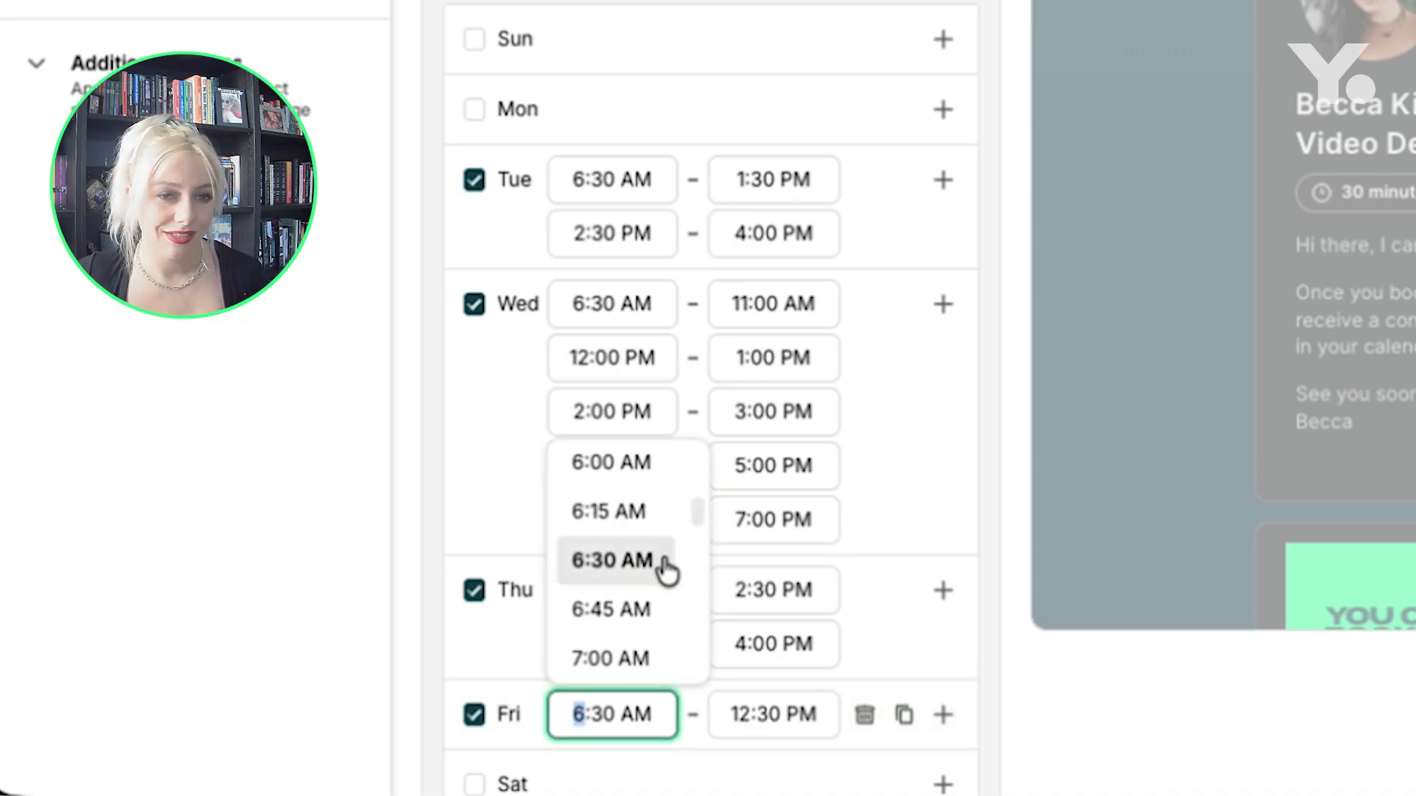
scroll(661, 571, "down", 3)
left_click(634, 644)
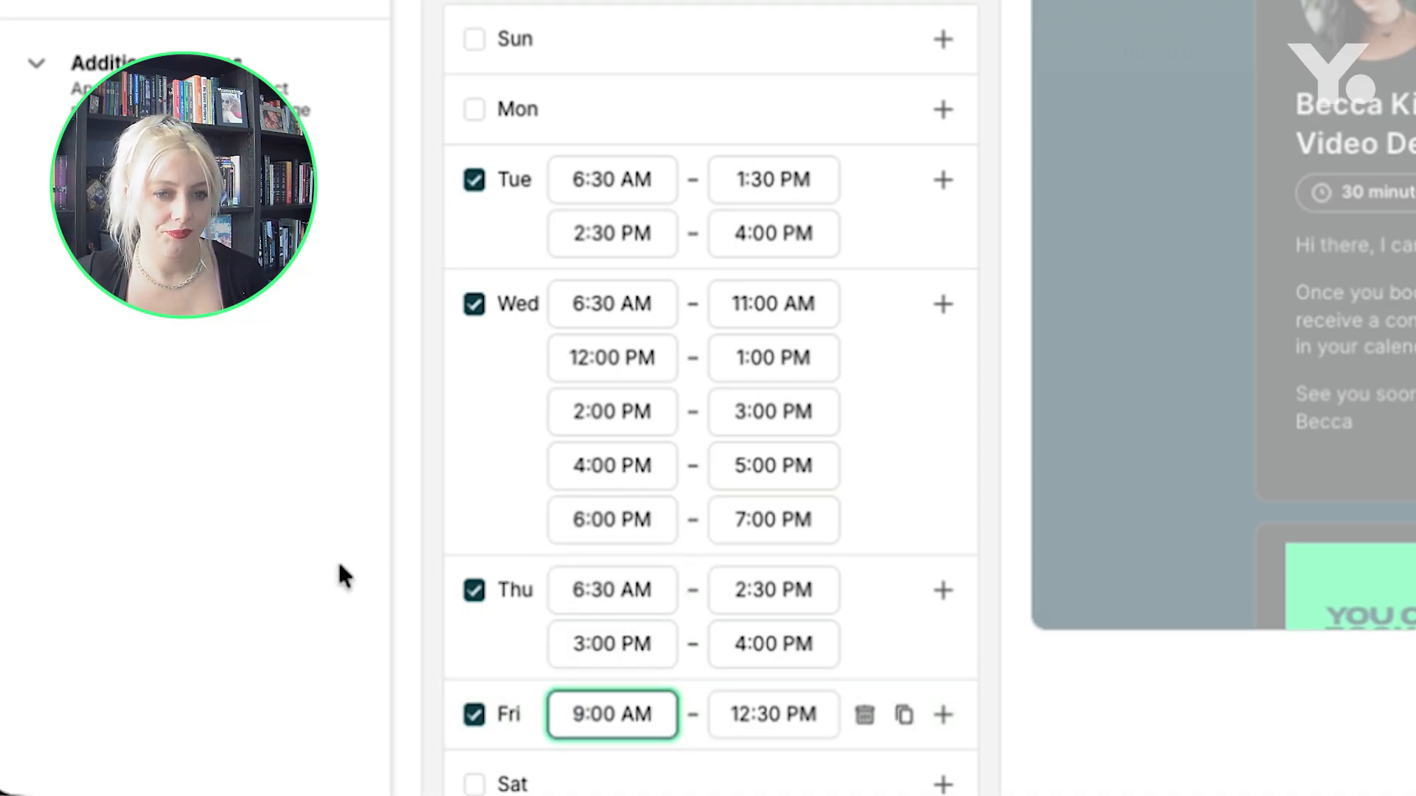
scroll(567, 509, "down", 5)
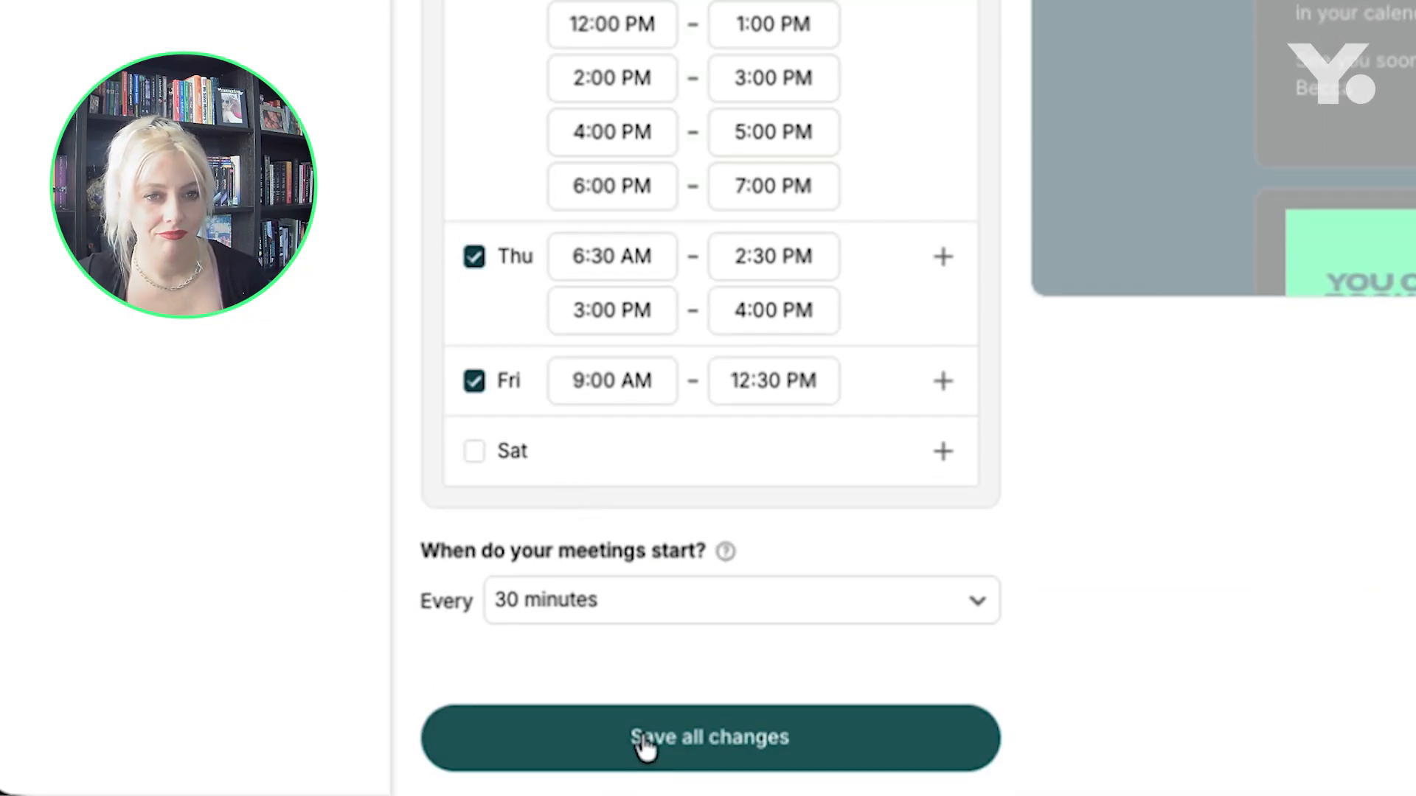
left_click(900, 743)
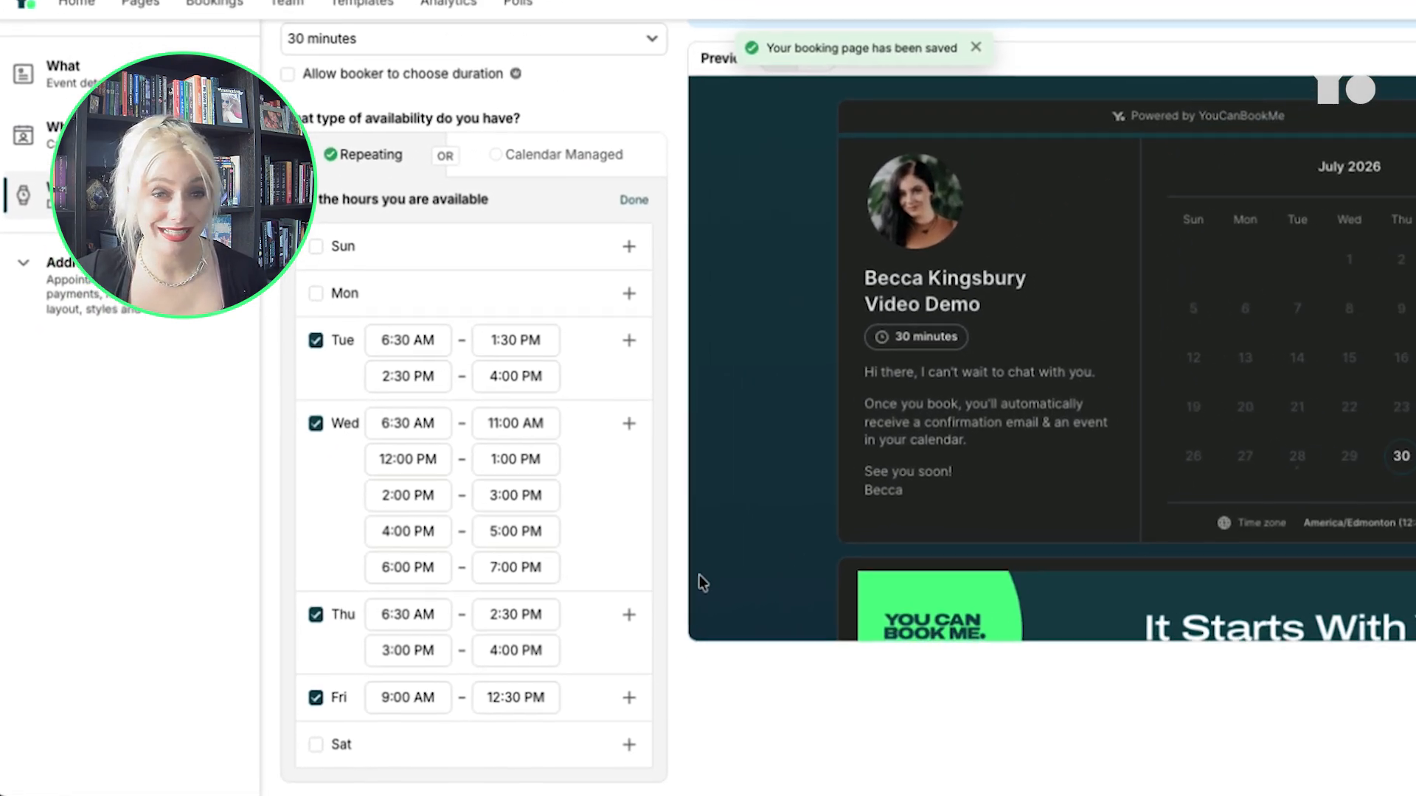
Make Thursday unavailable in the weekly hours and save all changes to the booking page
scroll(616, 625, "down", 2)
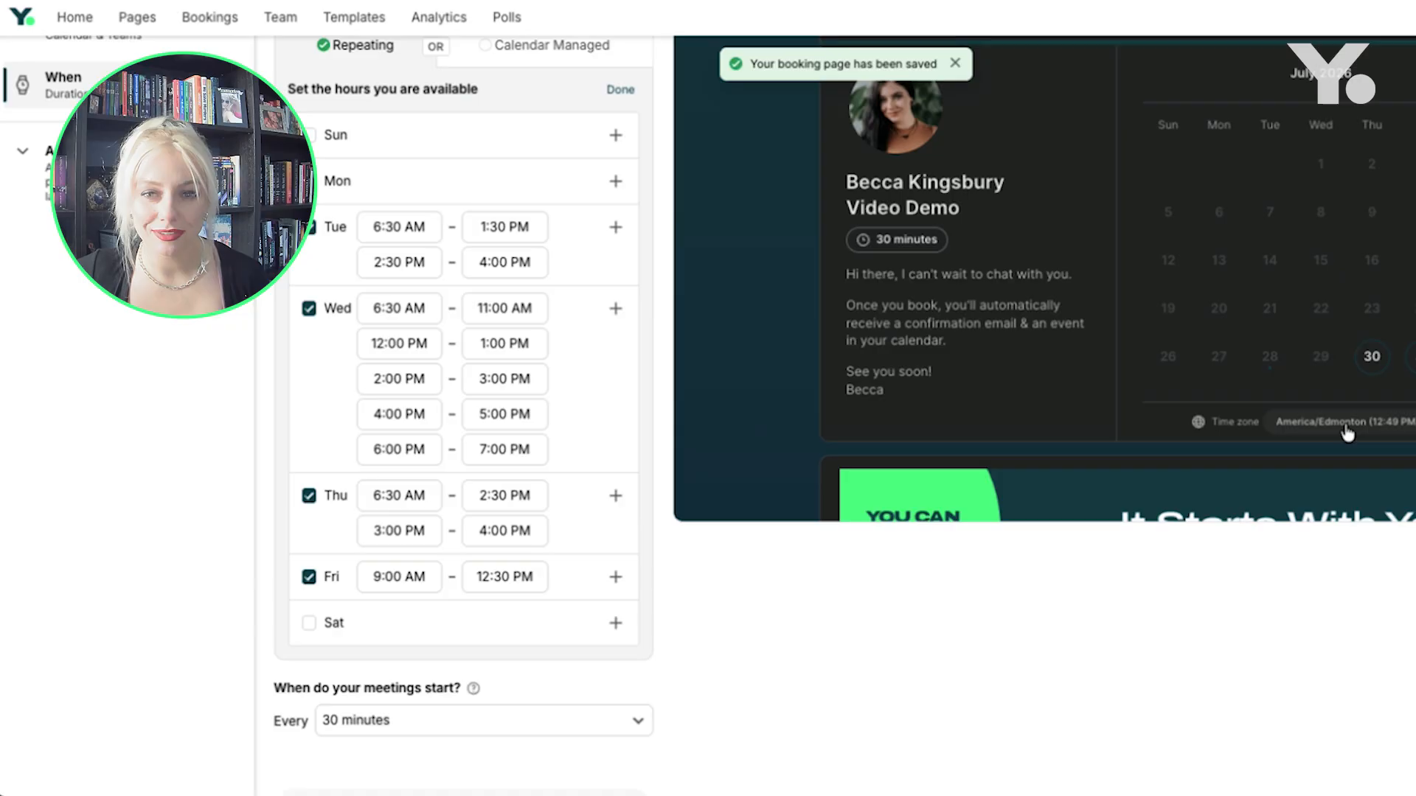
scroll(1387, 401, "up", 1)
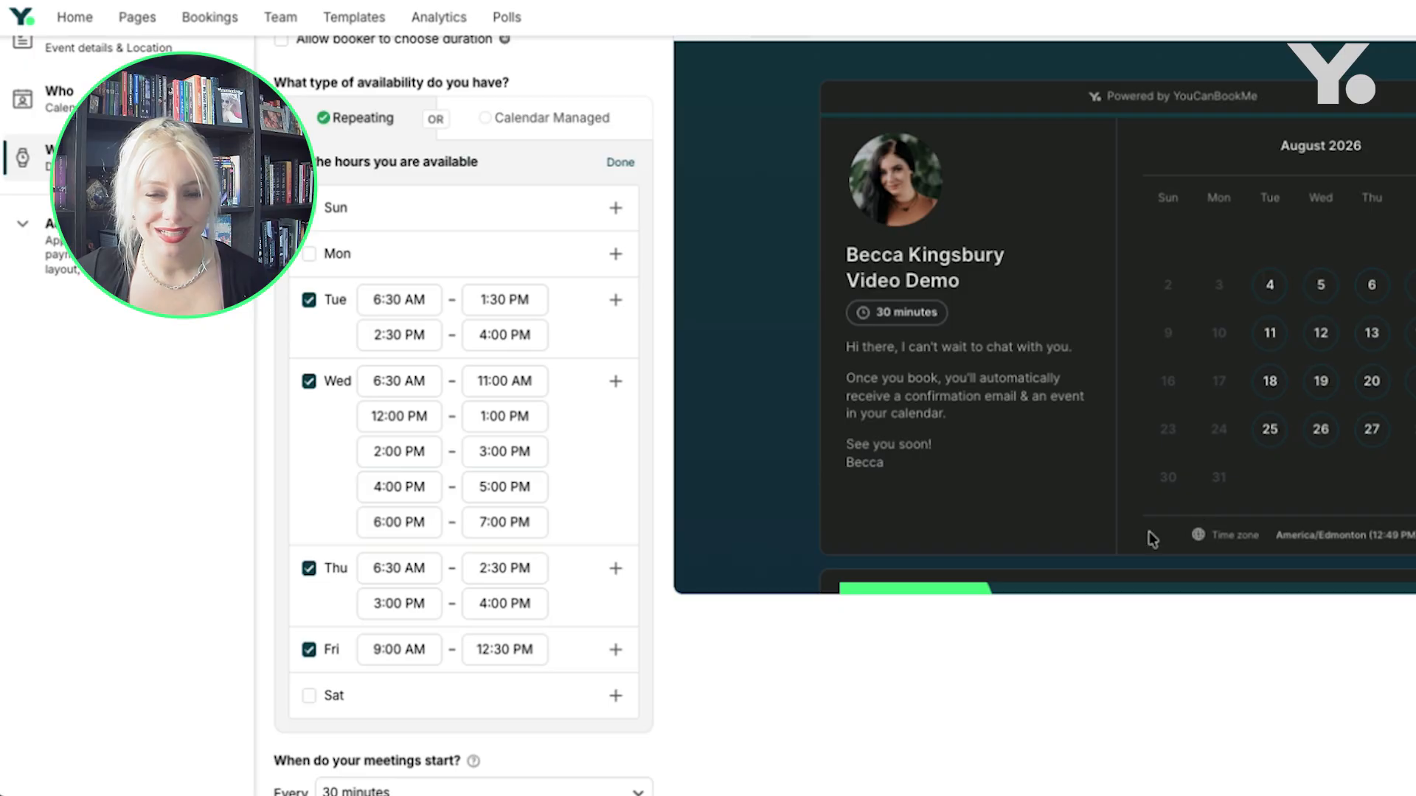
left_click(309, 567)
scroll(421, 643, "down", 1)
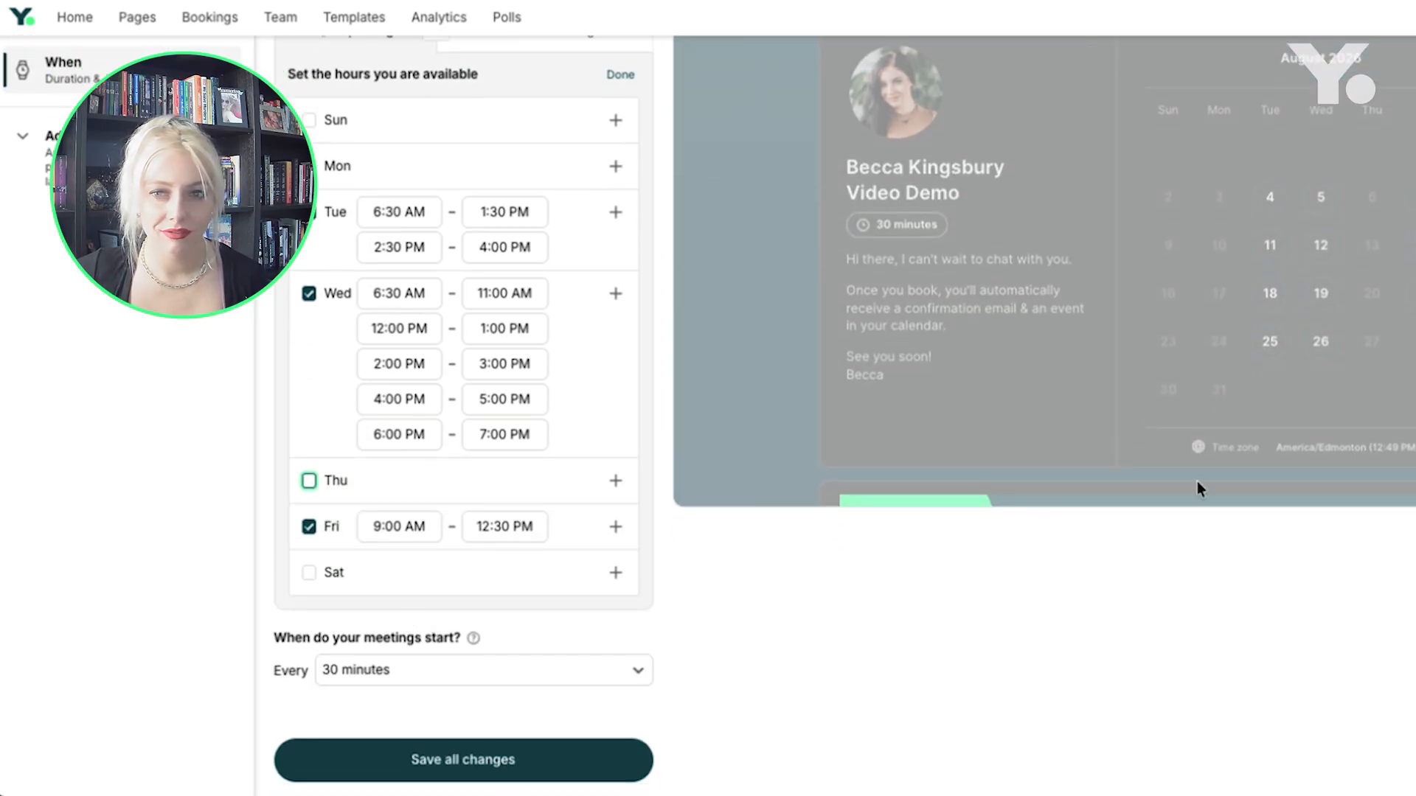
scroll(1197, 481, "up", 2)
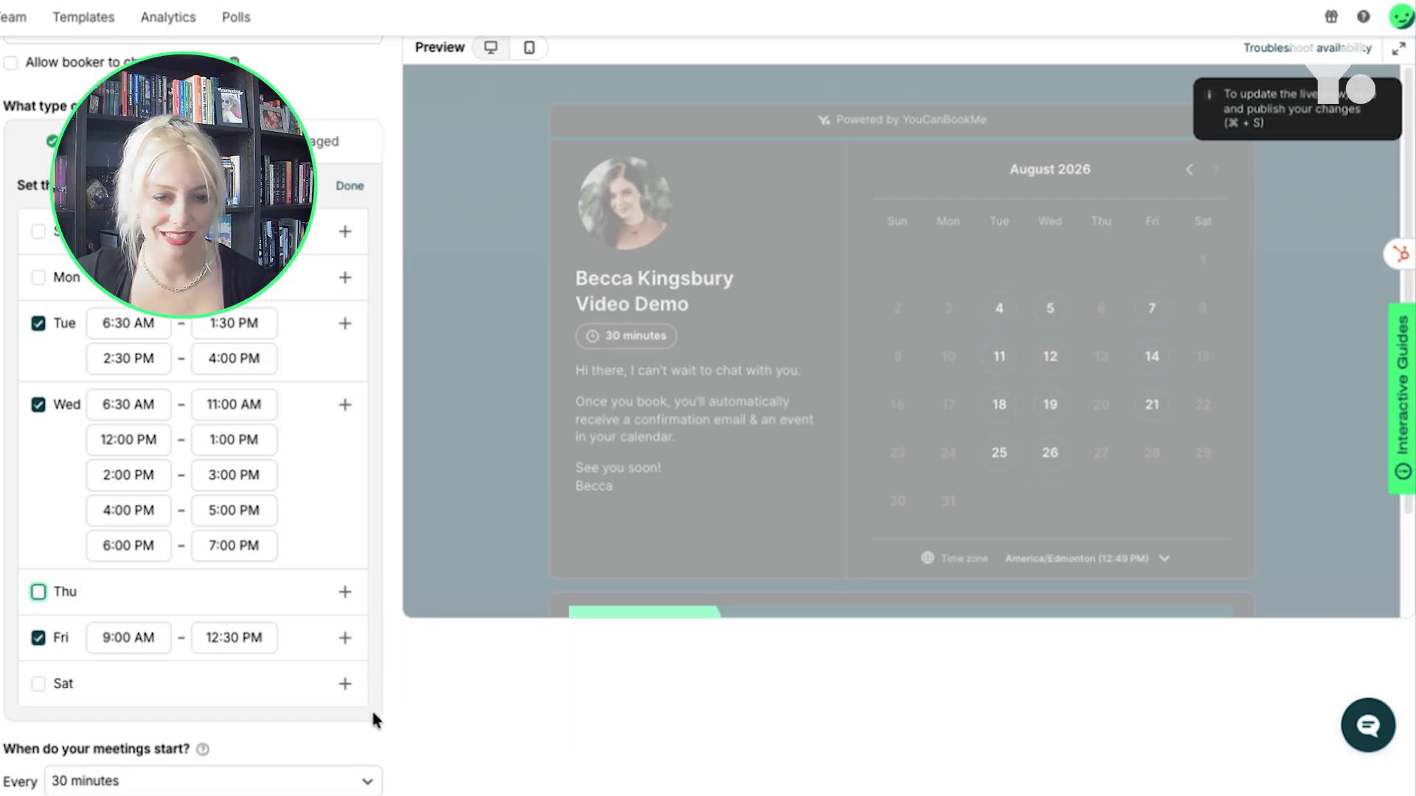
scroll(104, 701, "down", 2)
left_click(121, 759)
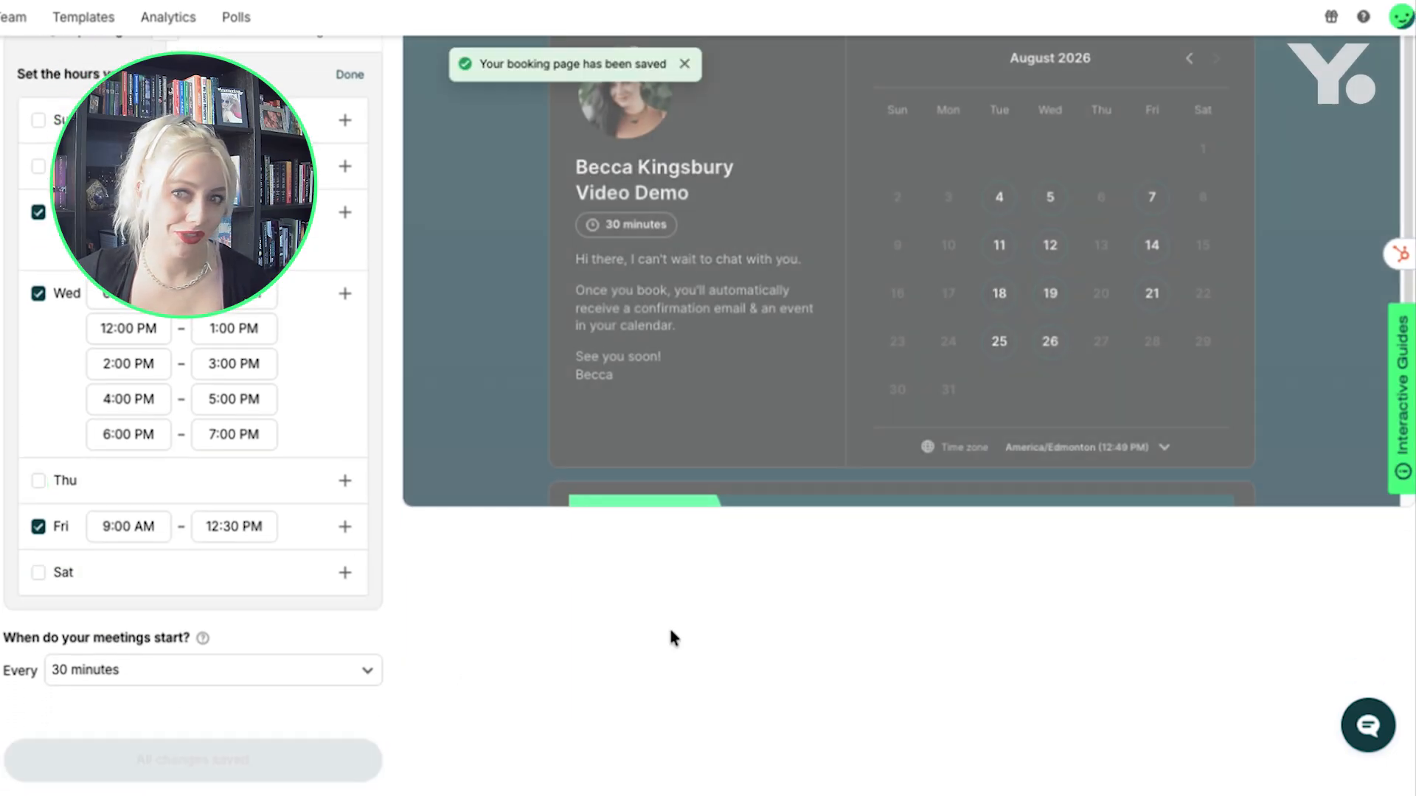
Enable Thursday and use Copy to all so Wednesday, Thursday and Friday get Tuesday's two intervals
scroll(668, 628, "up", 2)
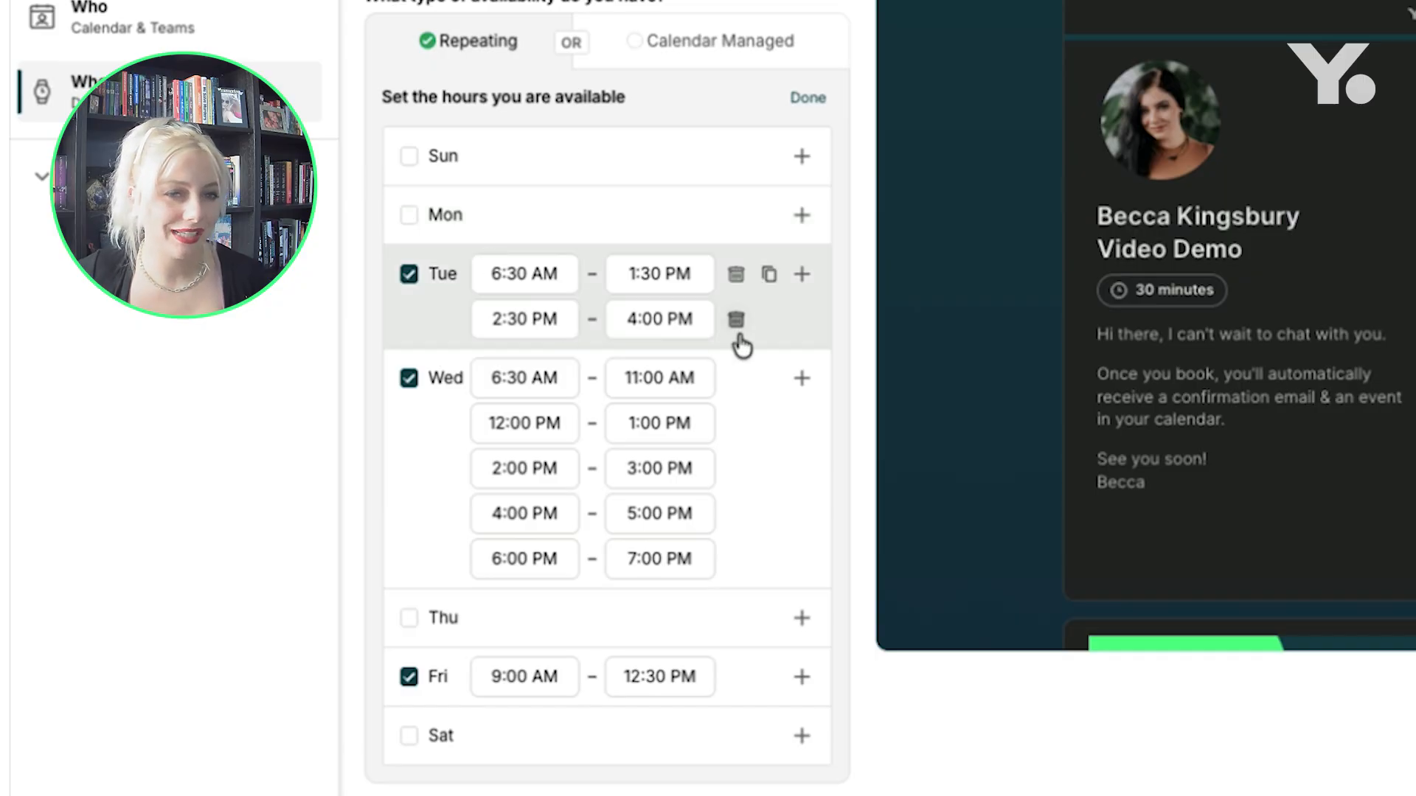
left_click(769, 276)
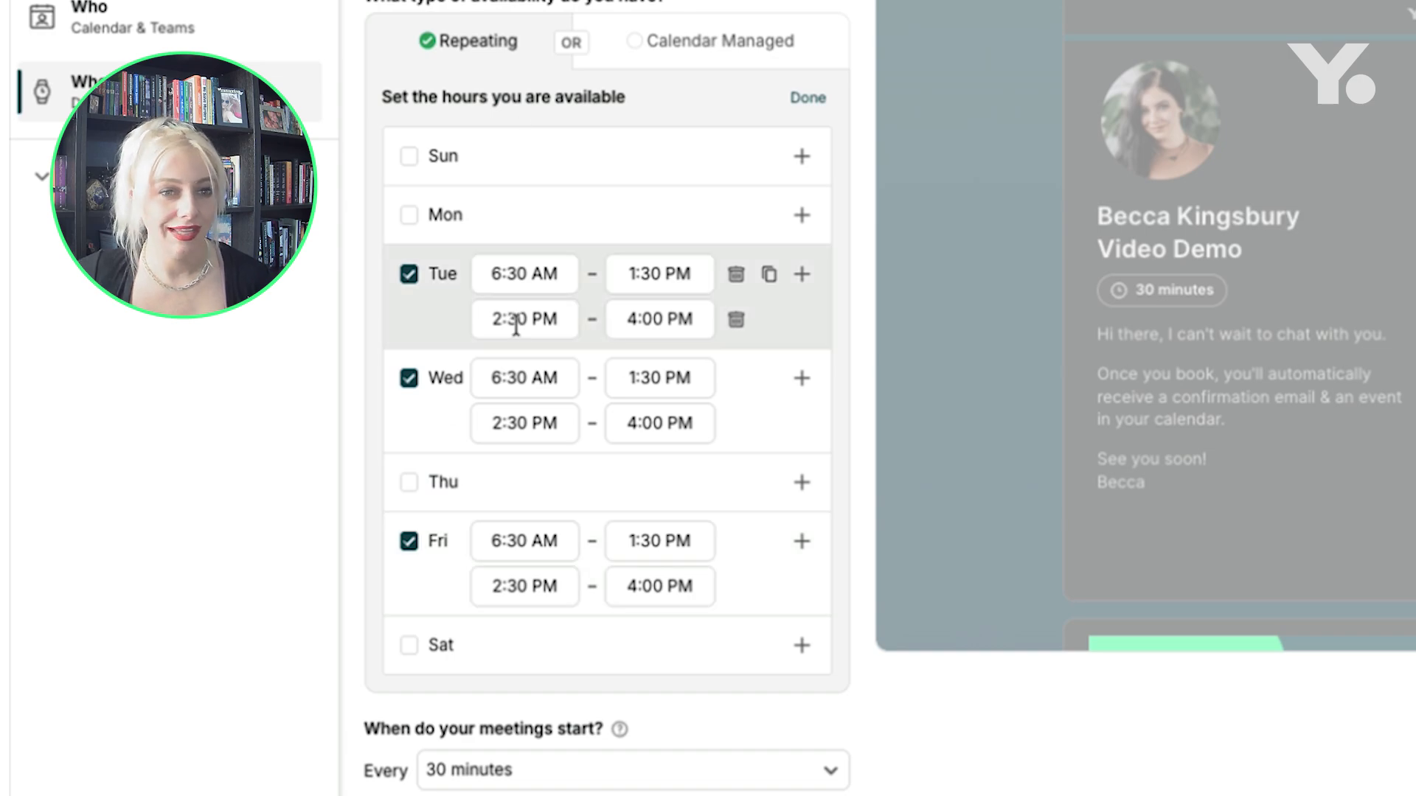
left_click(409, 483)
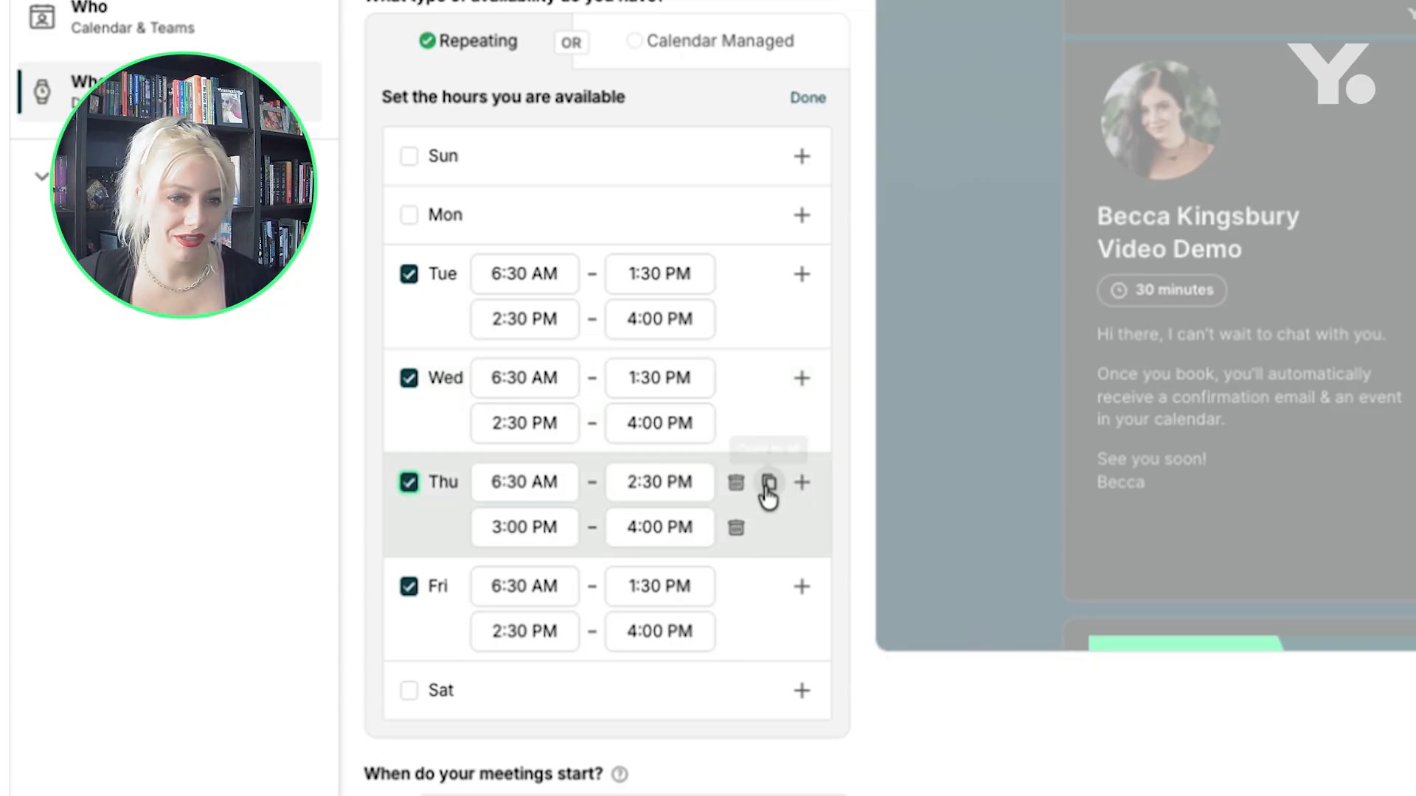
left_click(769, 379)
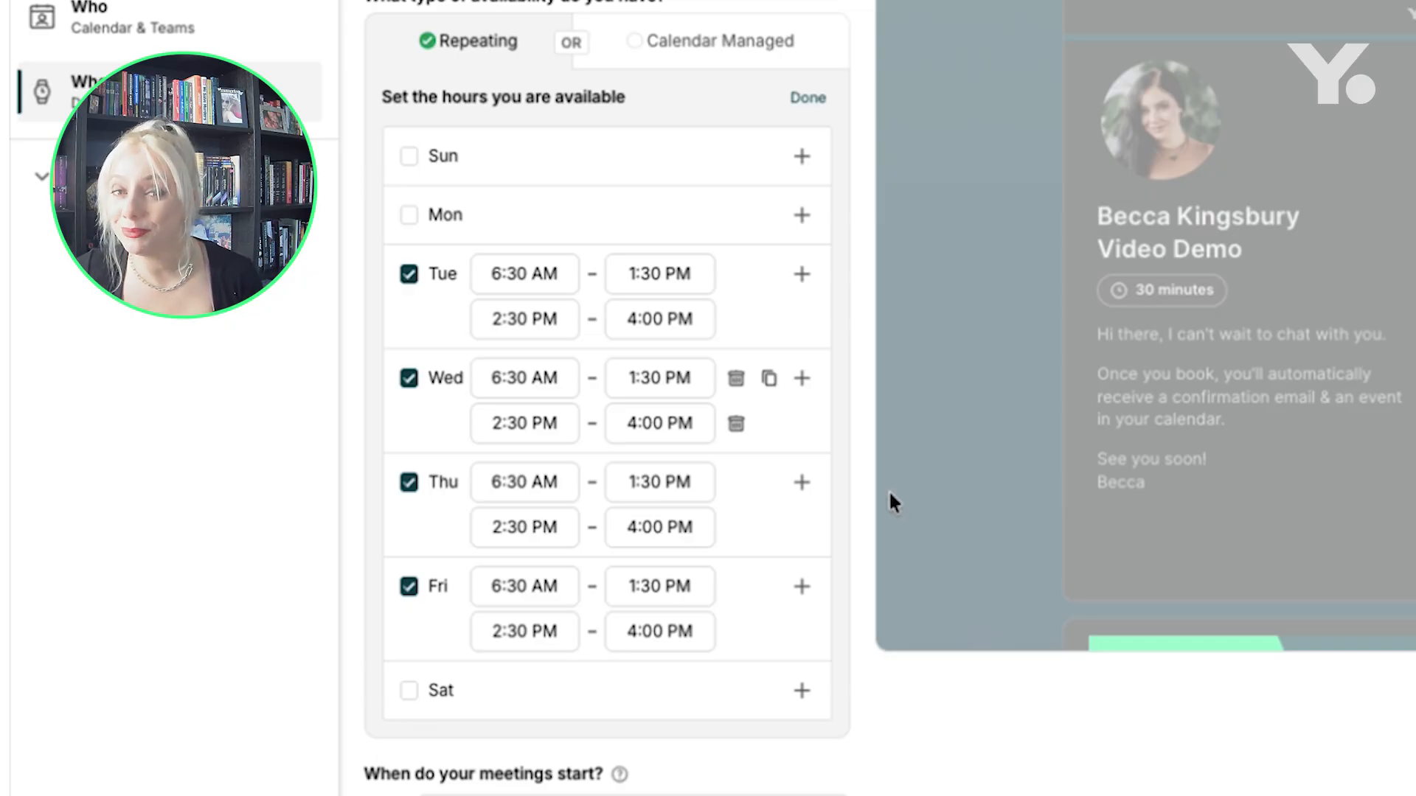
Save all changes made to the booking page's weekly availability
scroll(457, 583, "down", 1)
scroll(512, 512, "down", 1)
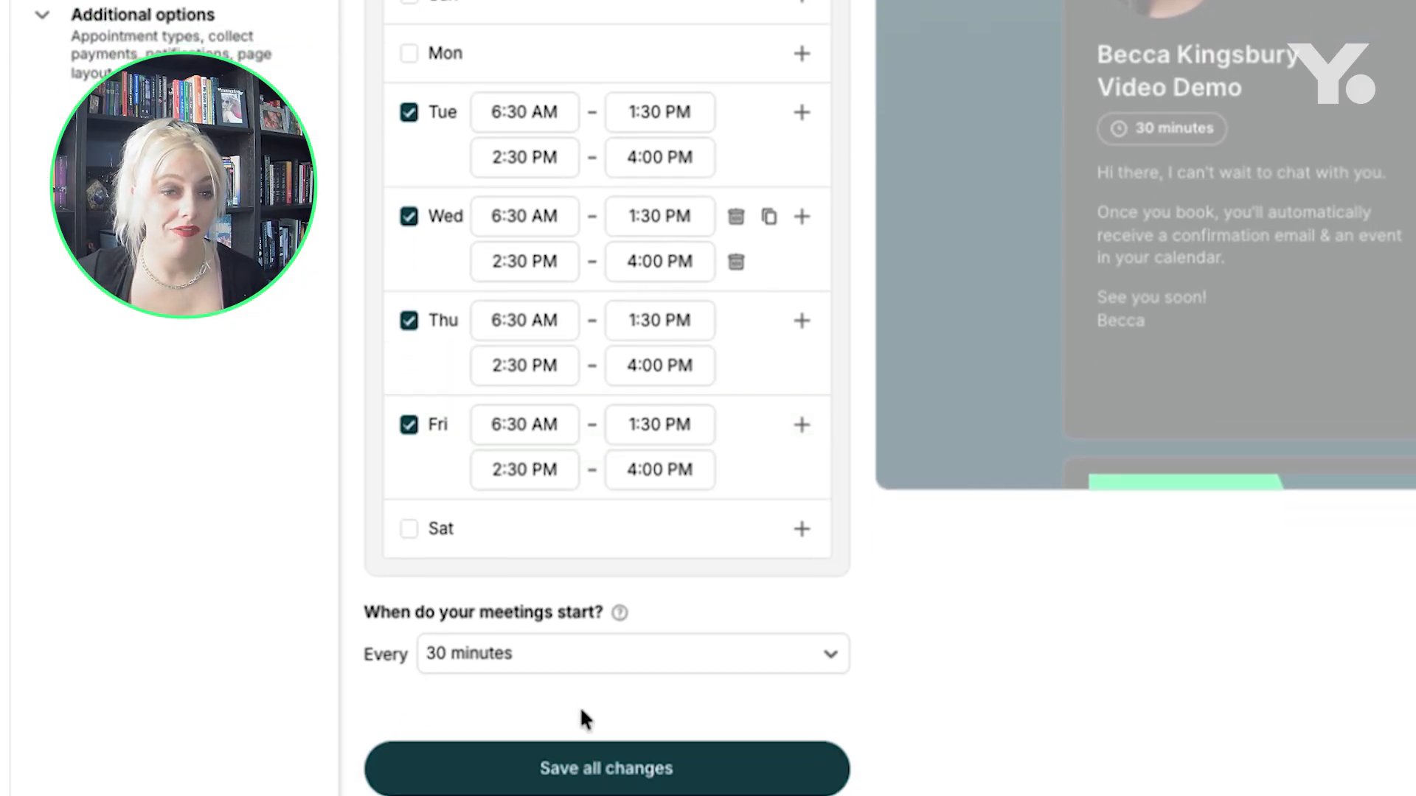
left_click(610, 765)
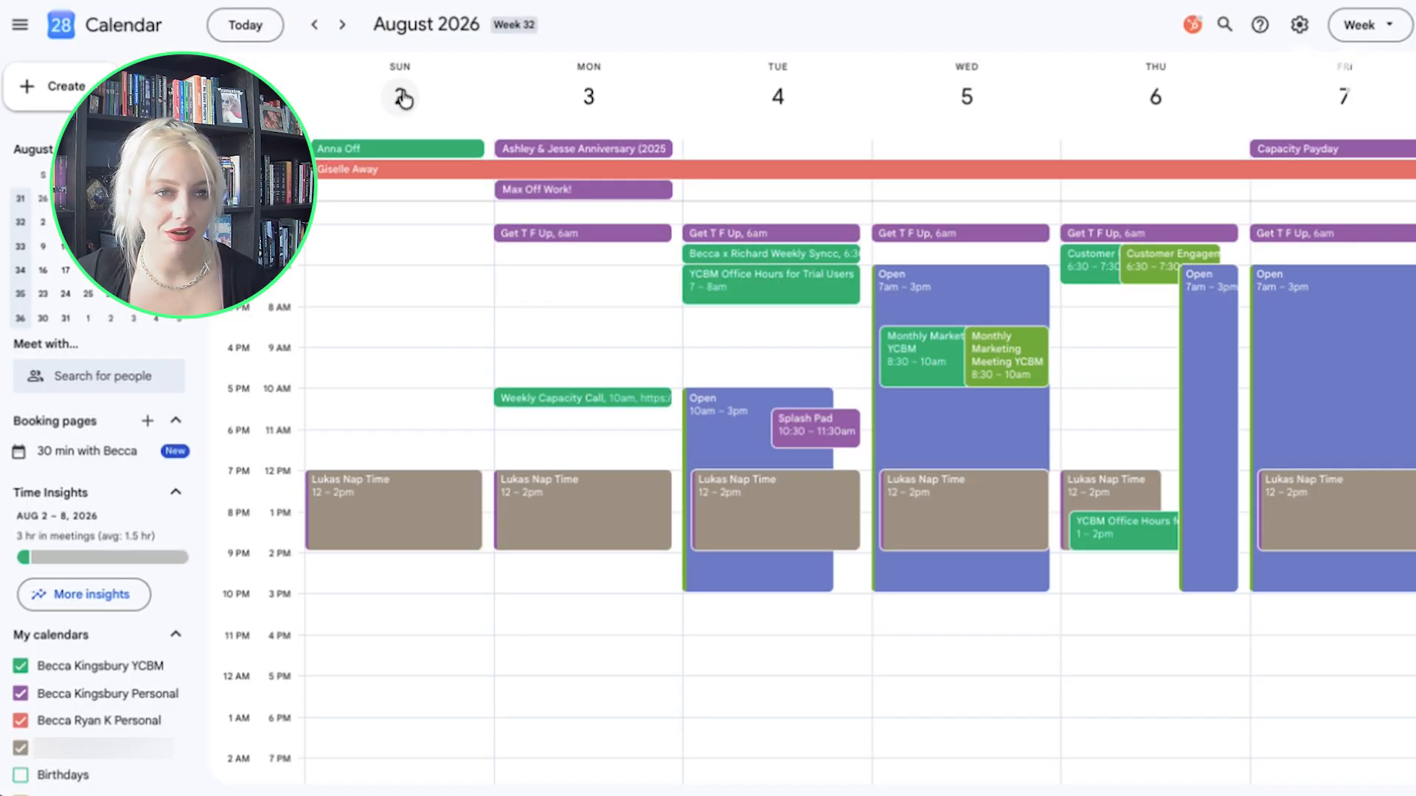
Start a new all-day event titled DAY OFF on Thursday, August 13, 2026
key("n")
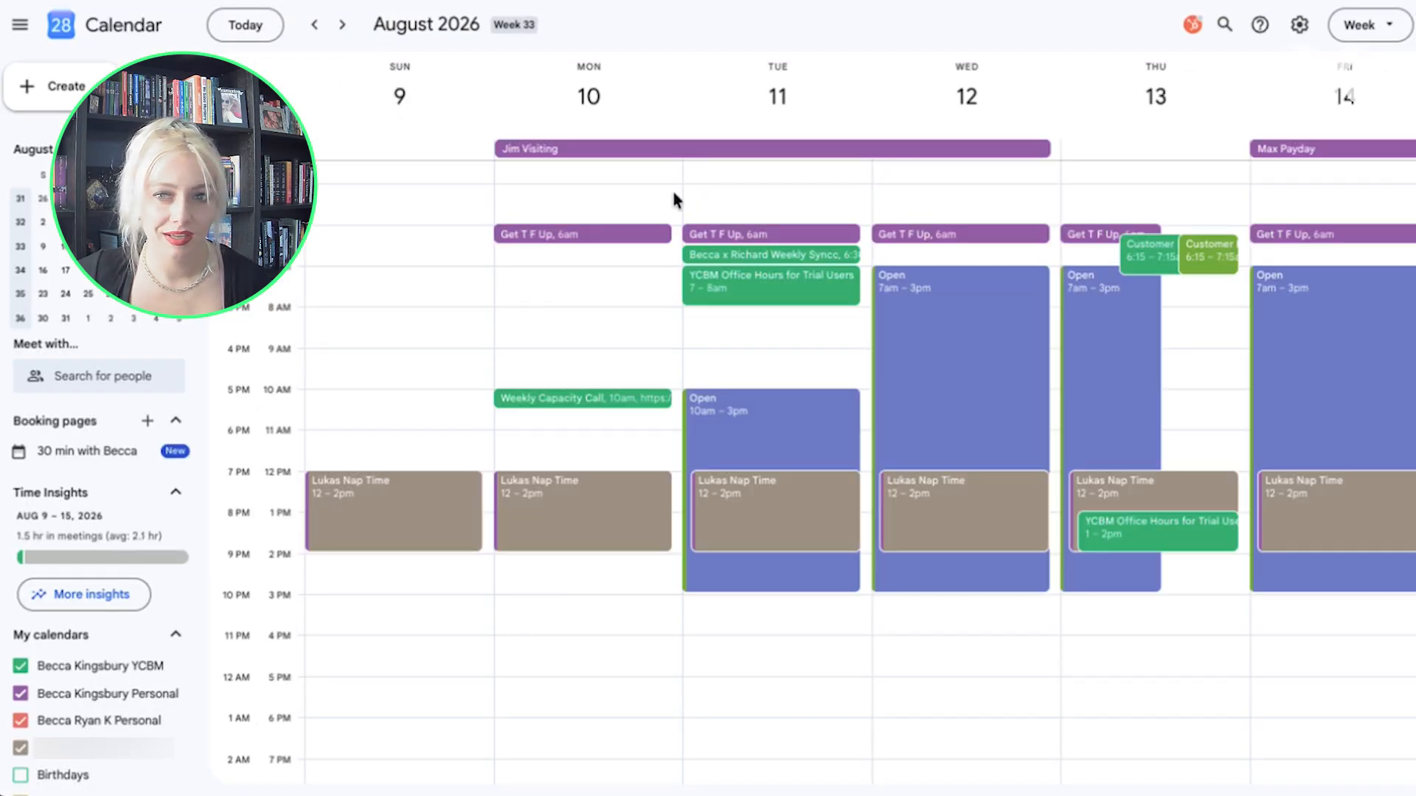
left_click(1108, 152)
type("S")
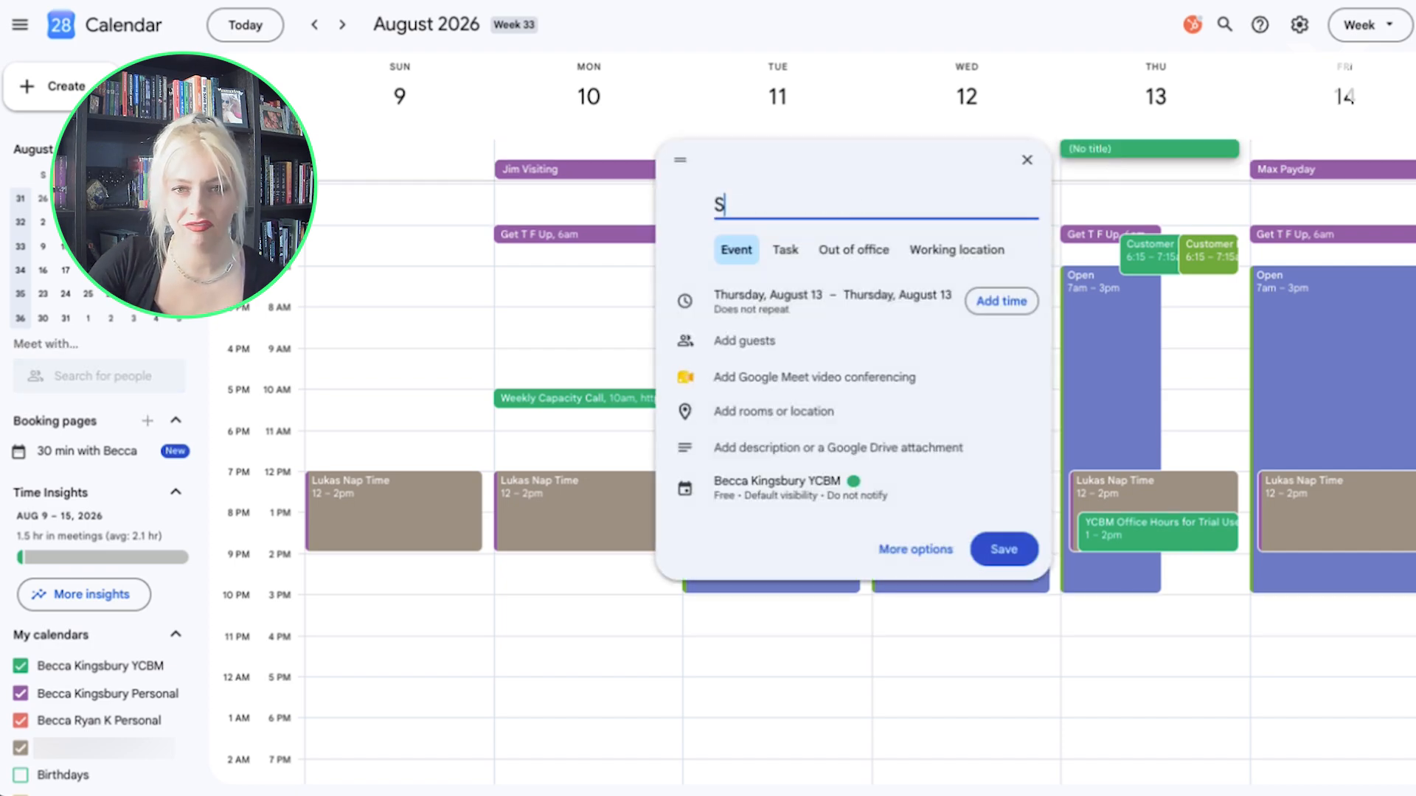
left_click(853, 249)
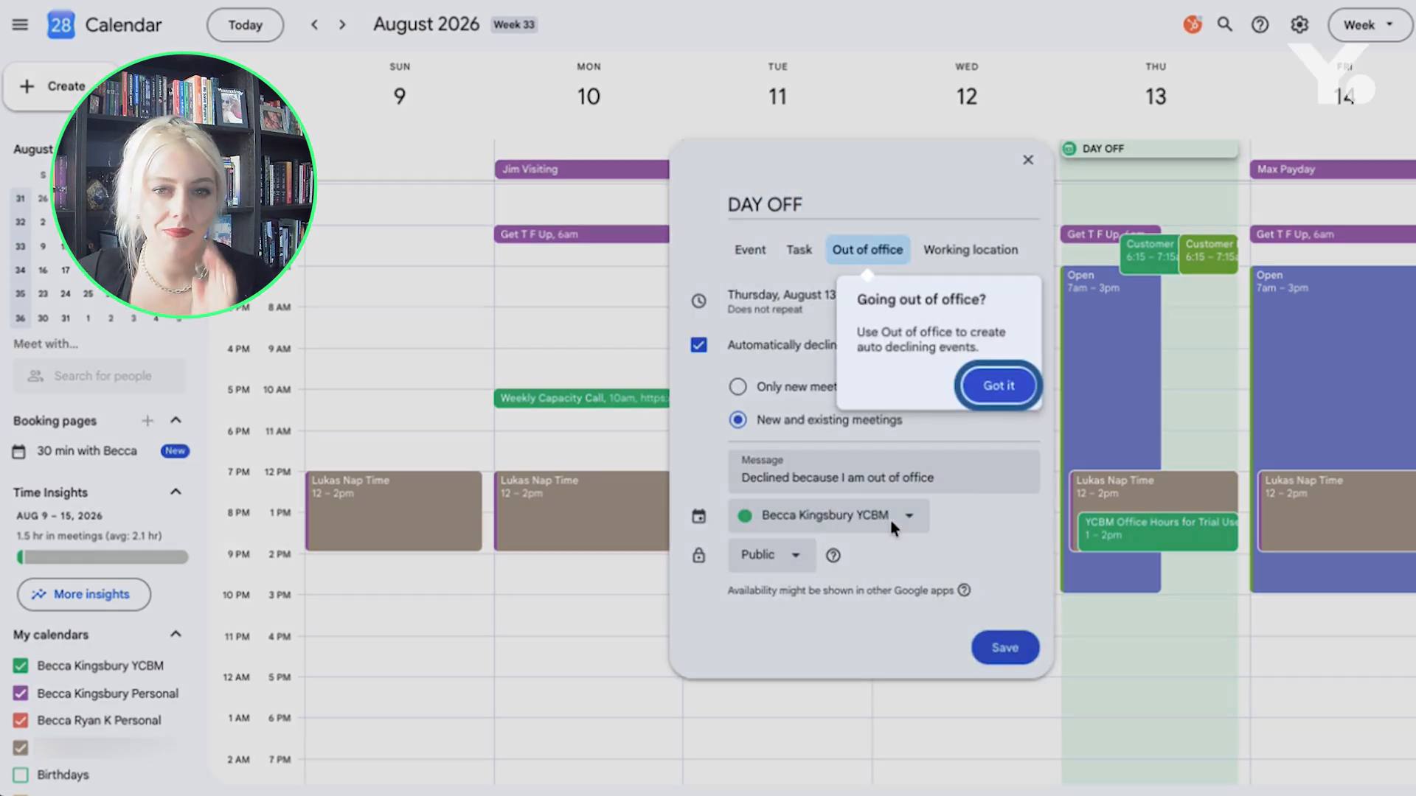
left_click(999, 385)
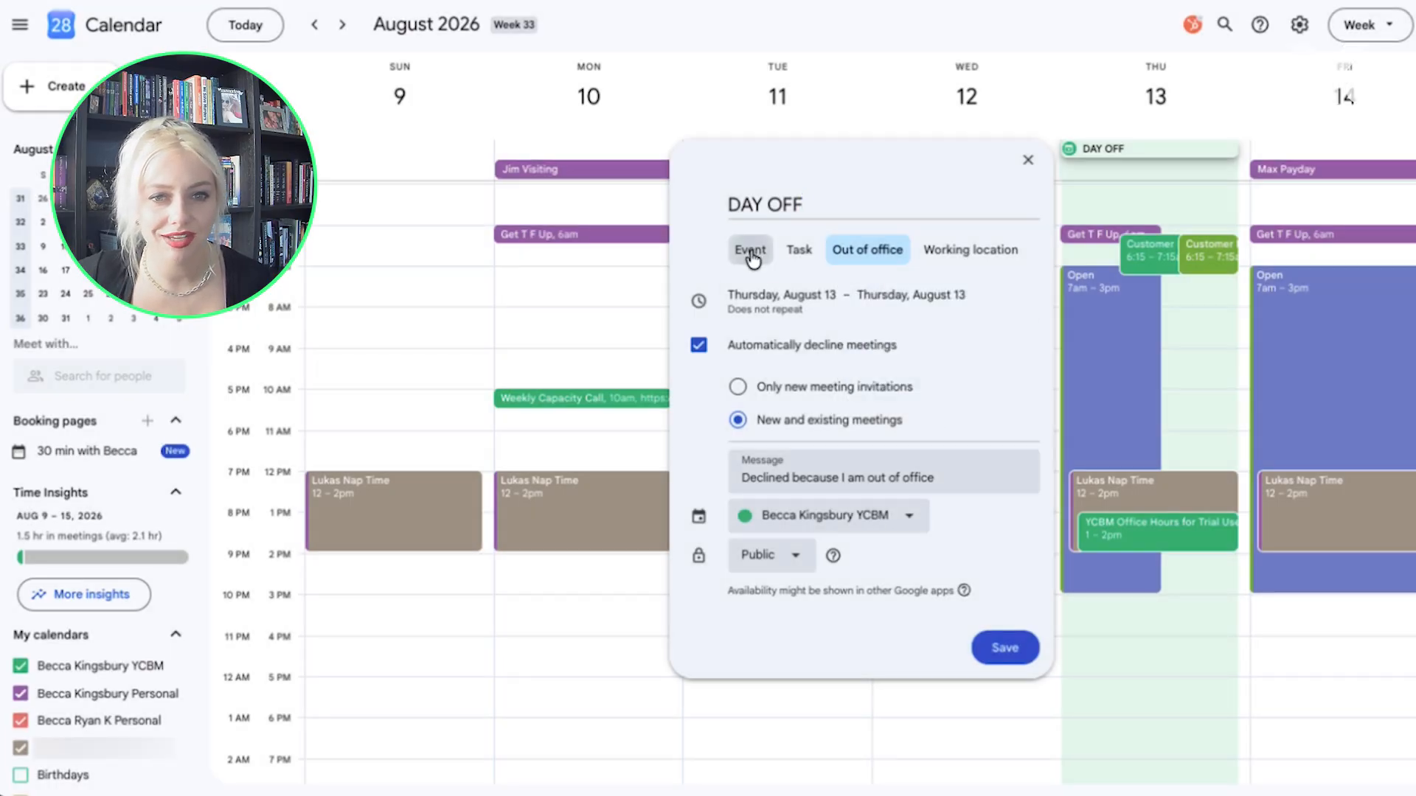
left_click(750, 249)
Mark the DAY OFF event as Busy instead of Free and save it
left_click(736, 493)
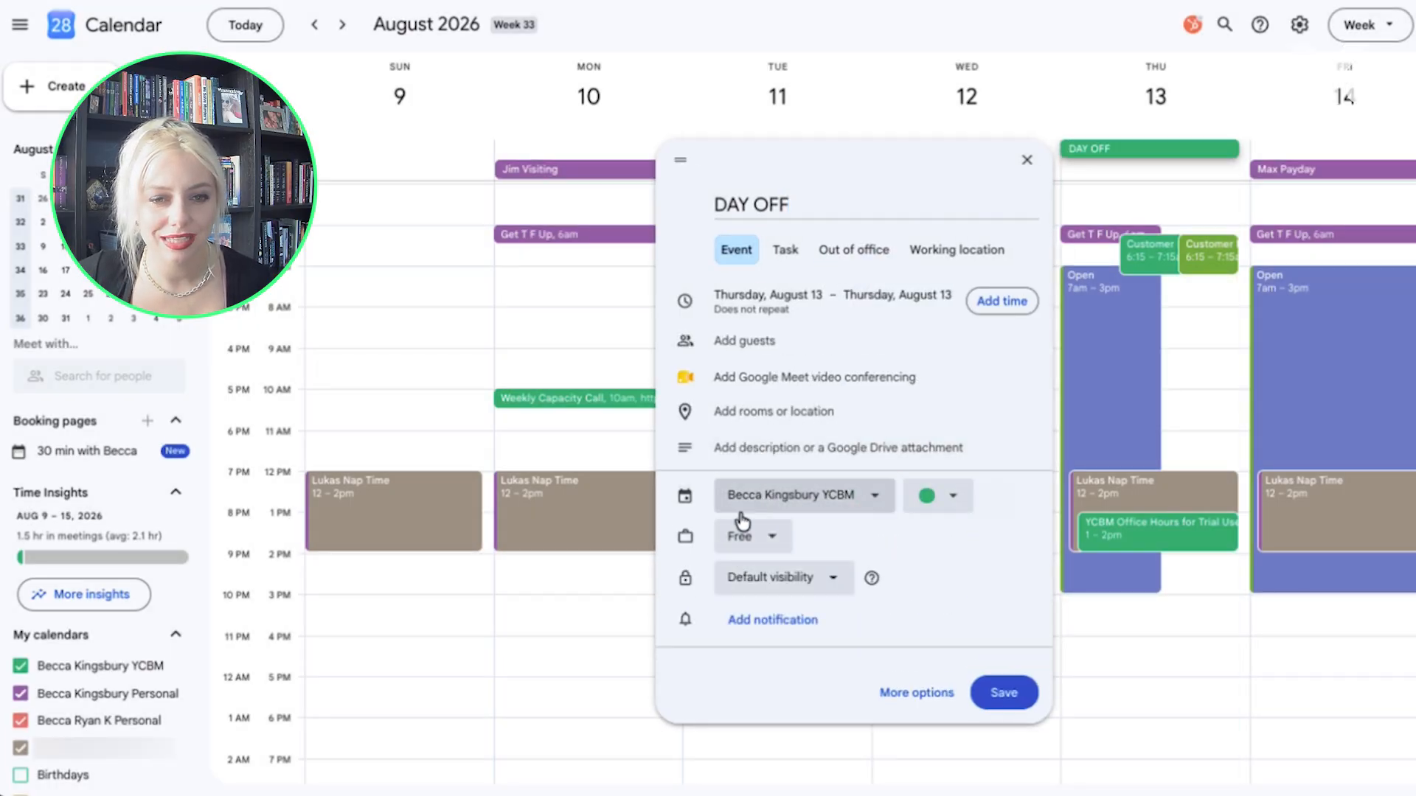
left_click(737, 495)
left_click(754, 541)
left_click(778, 537)
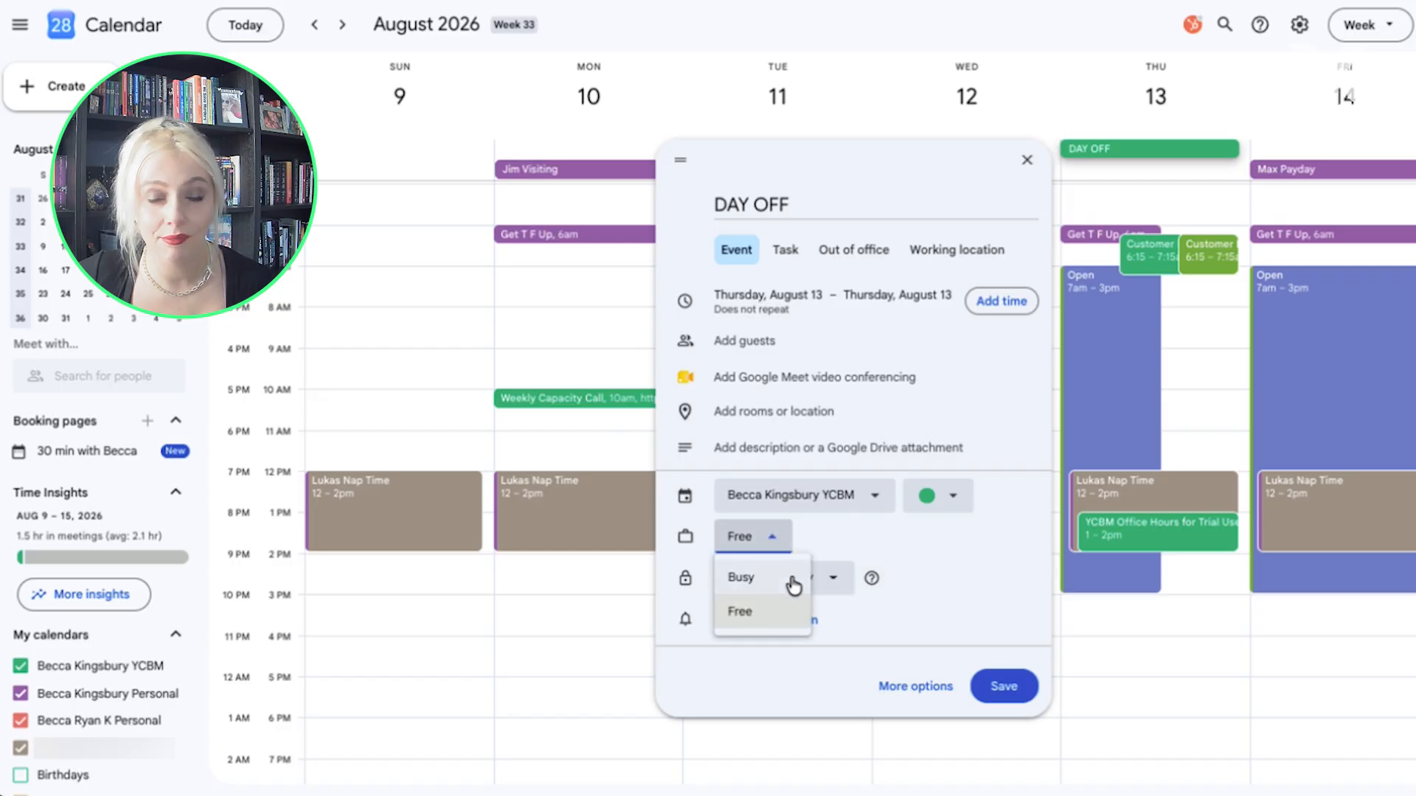
left_click(795, 588)
left_click(1008, 686)
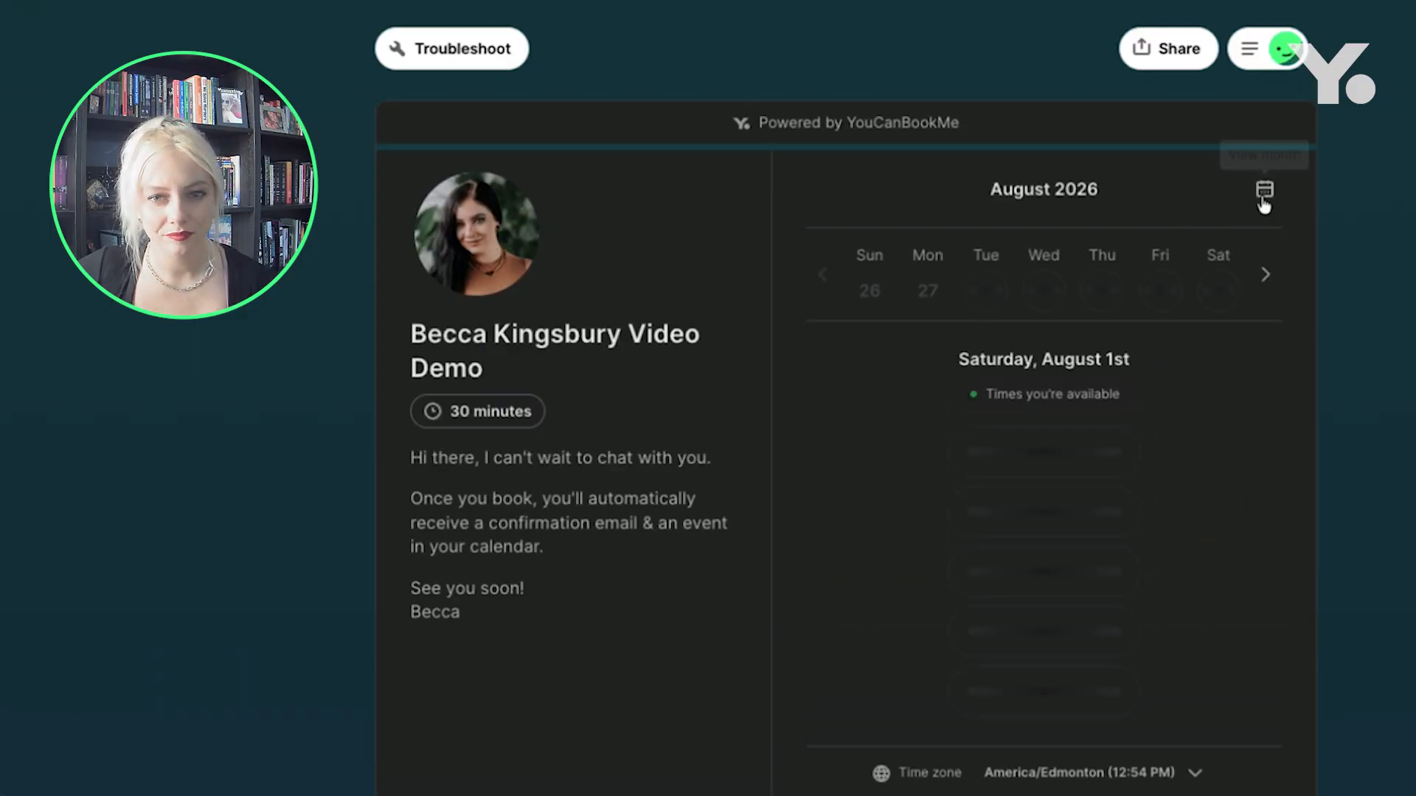
Switch to the live booking page and show August 2026 as a full month to check its availability
left_click(1263, 193)
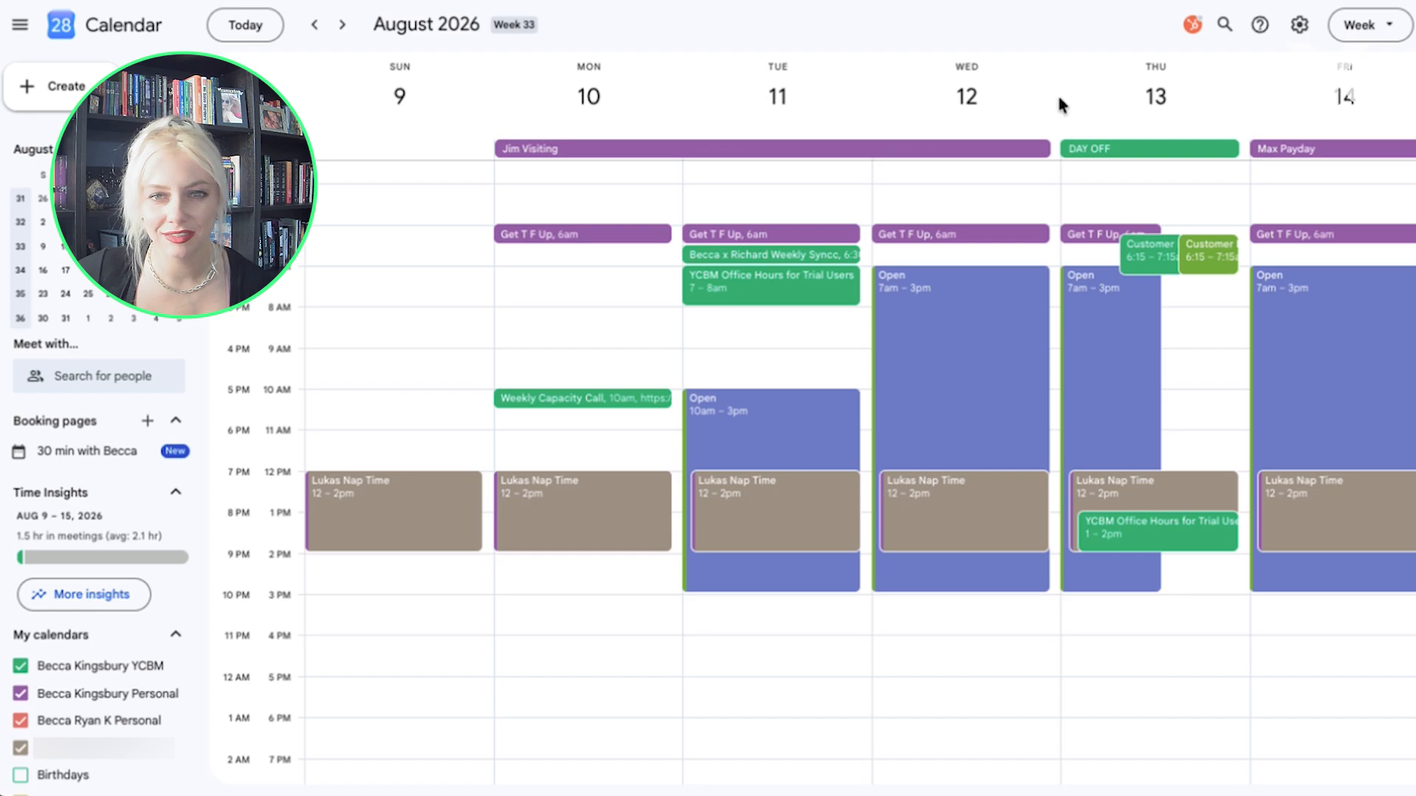
In Google Calendar, open the DAY OFF event on August 13 for editing and turn off its all-day setting
left_click(1078, 144)
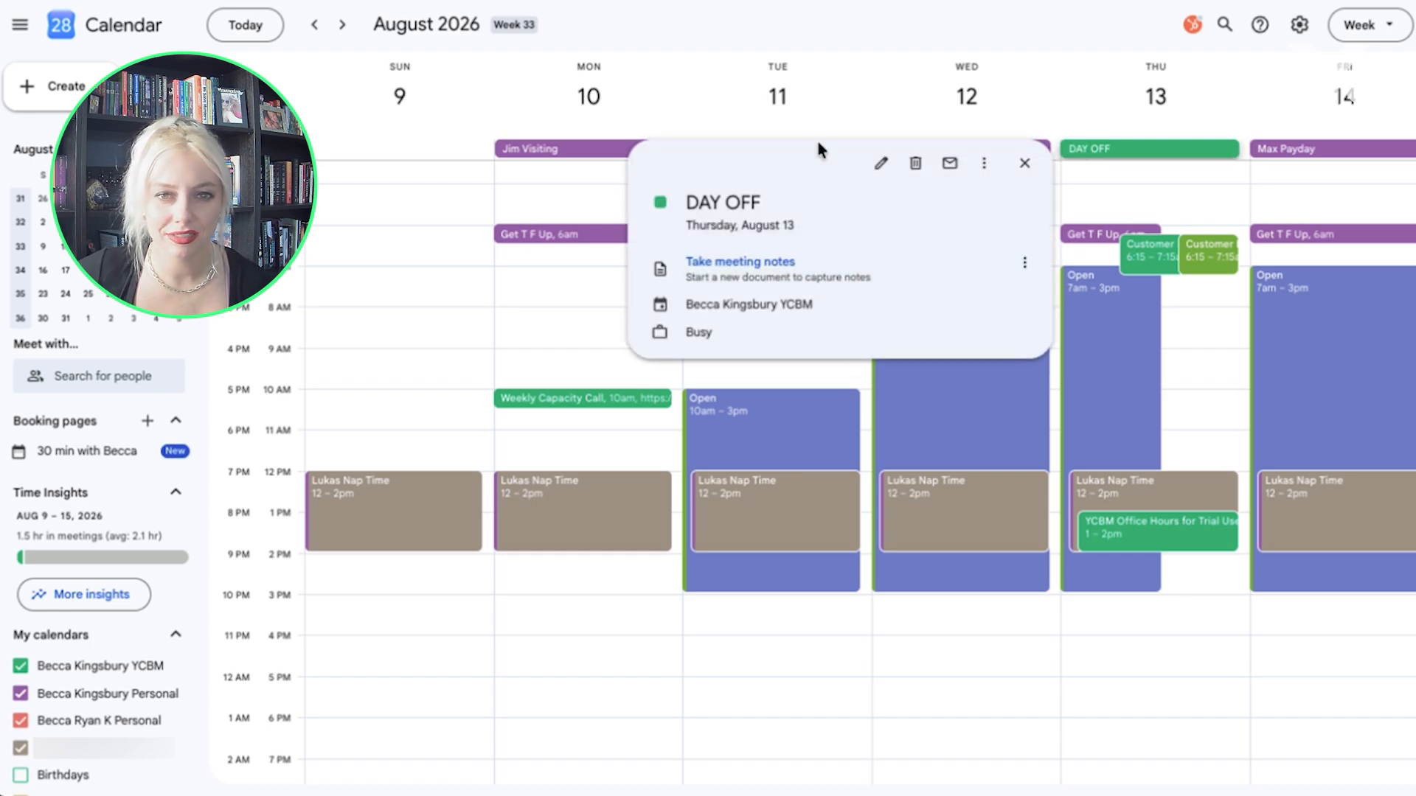
left_click(880, 161)
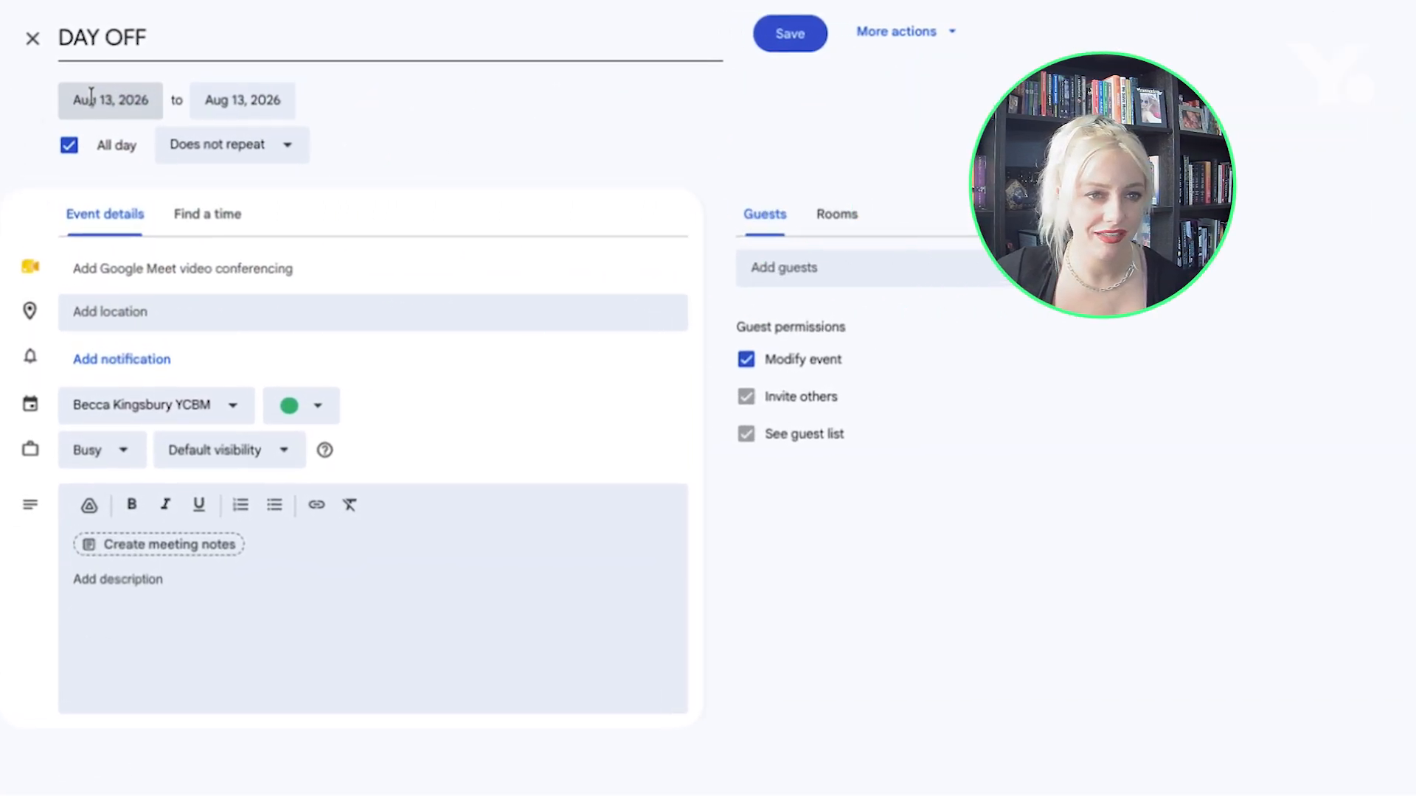
left_click(95, 136)
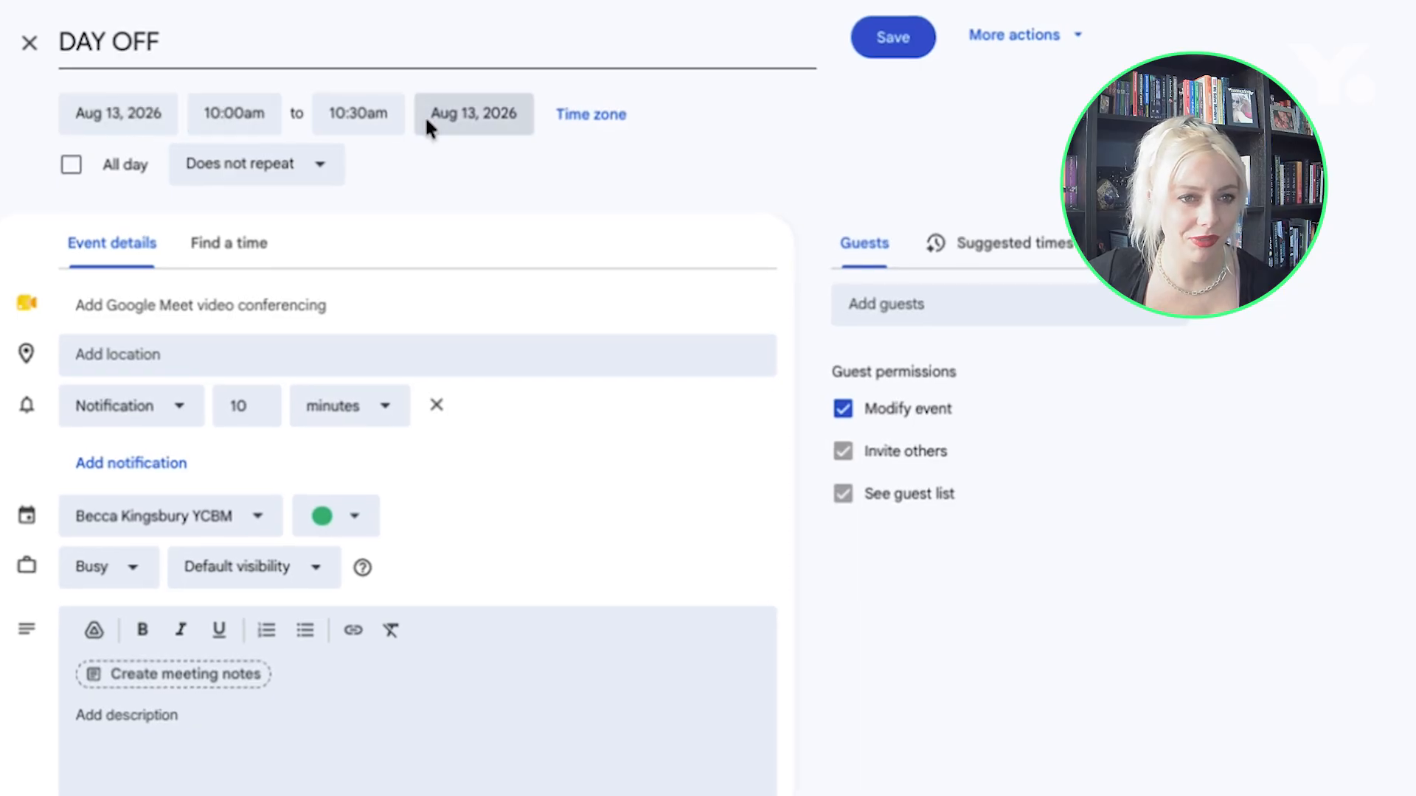
left_click(390, 117)
scroll(426, 253, "down", 10)
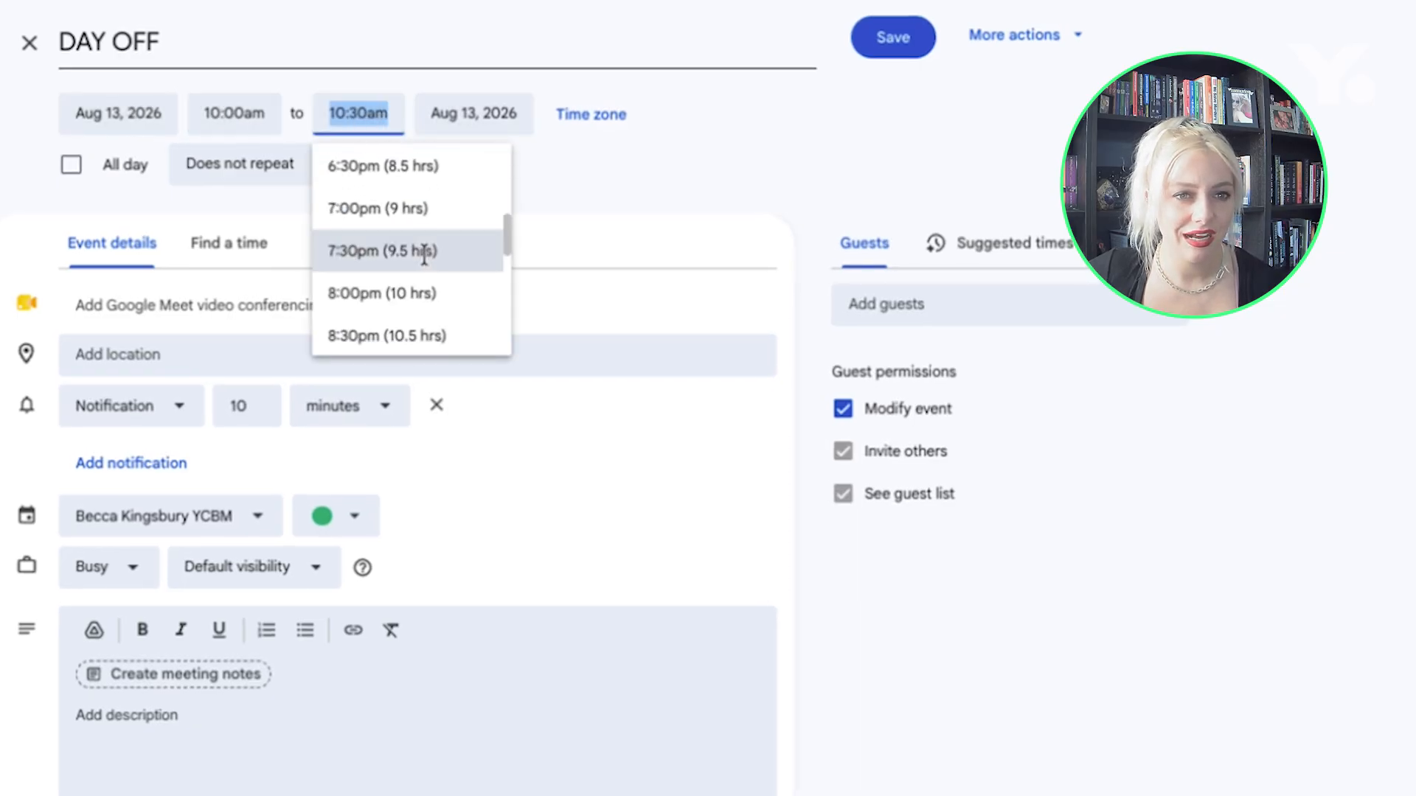
scroll(424, 255, "up", 10)
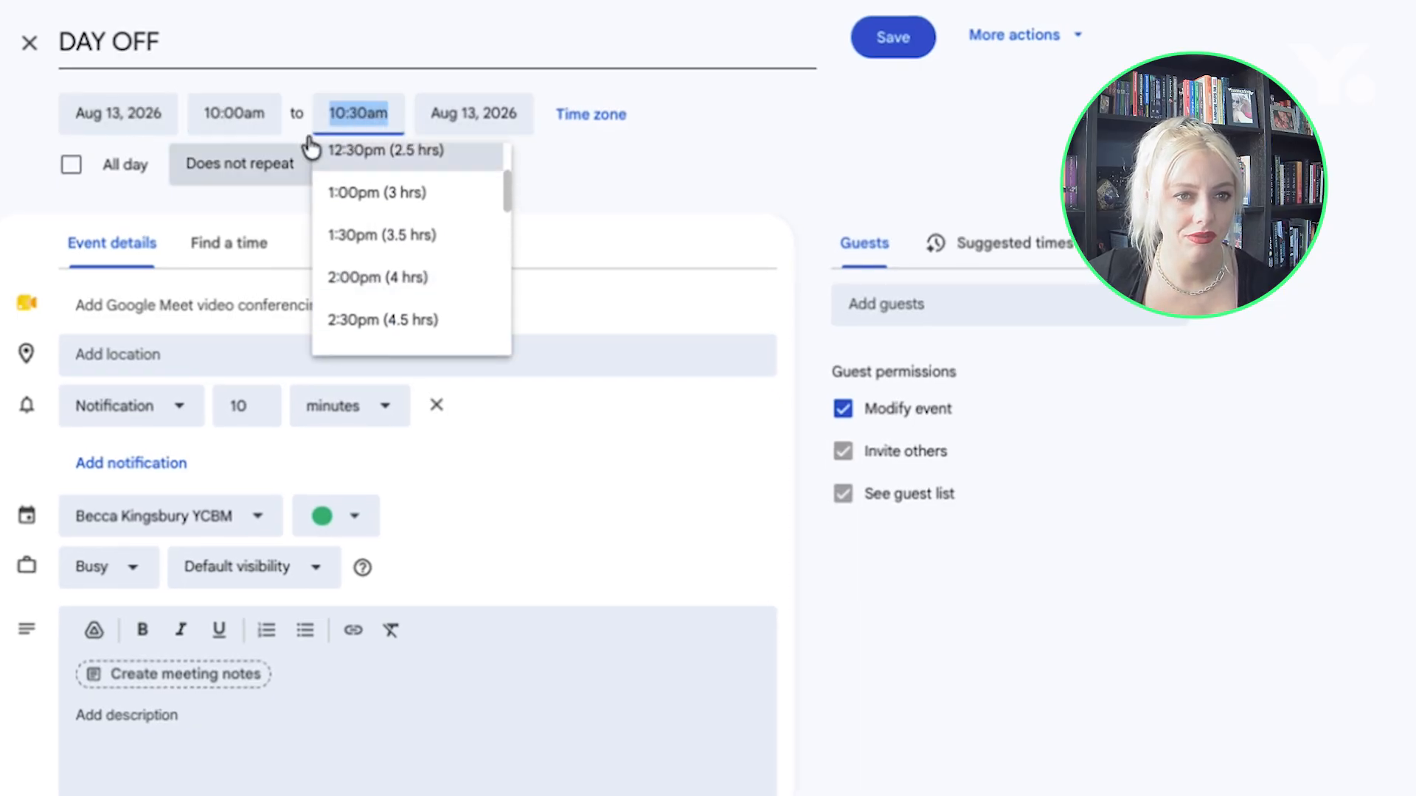
Set the DAY OFF event to run from 1:00pm to 7:00pm and save it
left_click(268, 114)
scroll(330, 249, "down", 5)
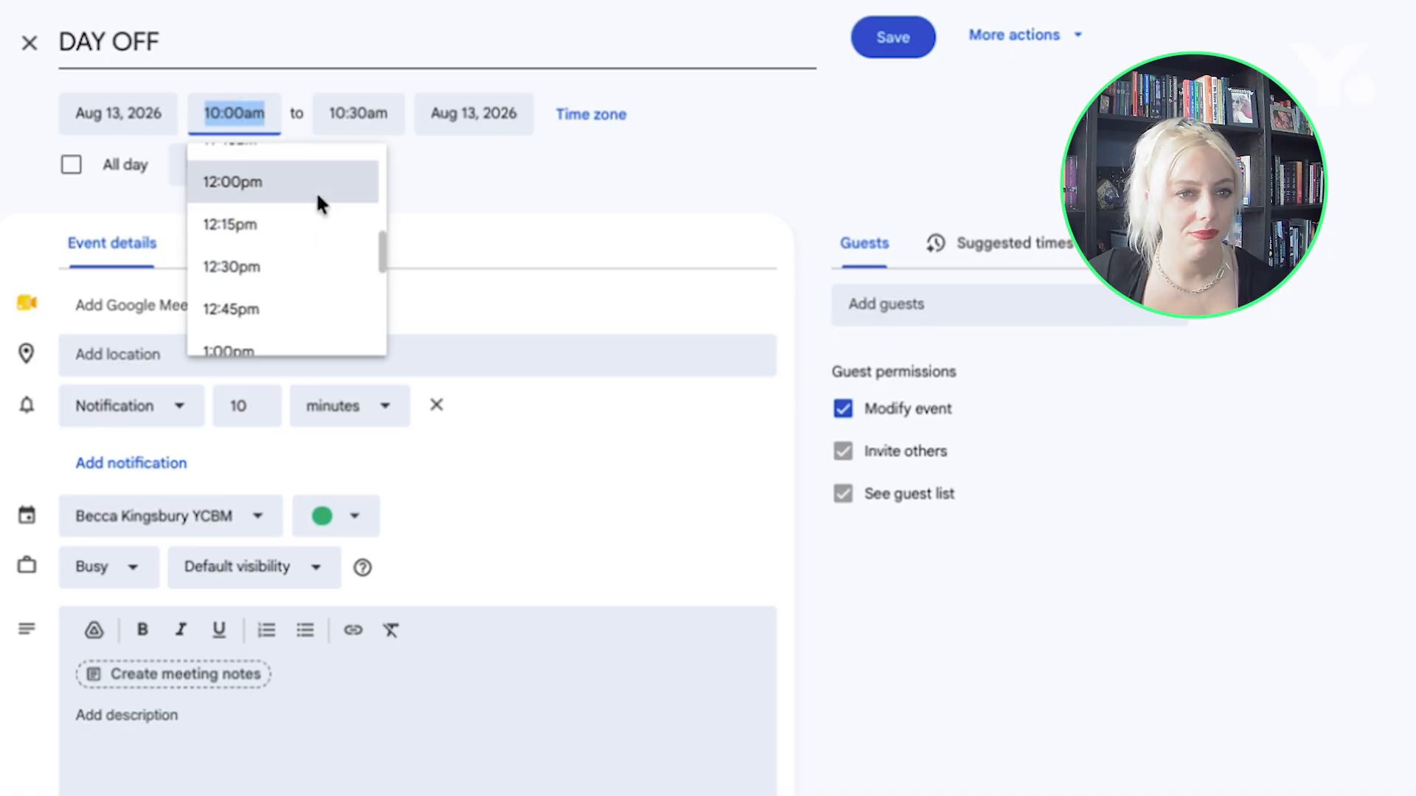
left_click(306, 343)
left_click(335, 109)
scroll(389, 273, "down", 8)
left_click(396, 264)
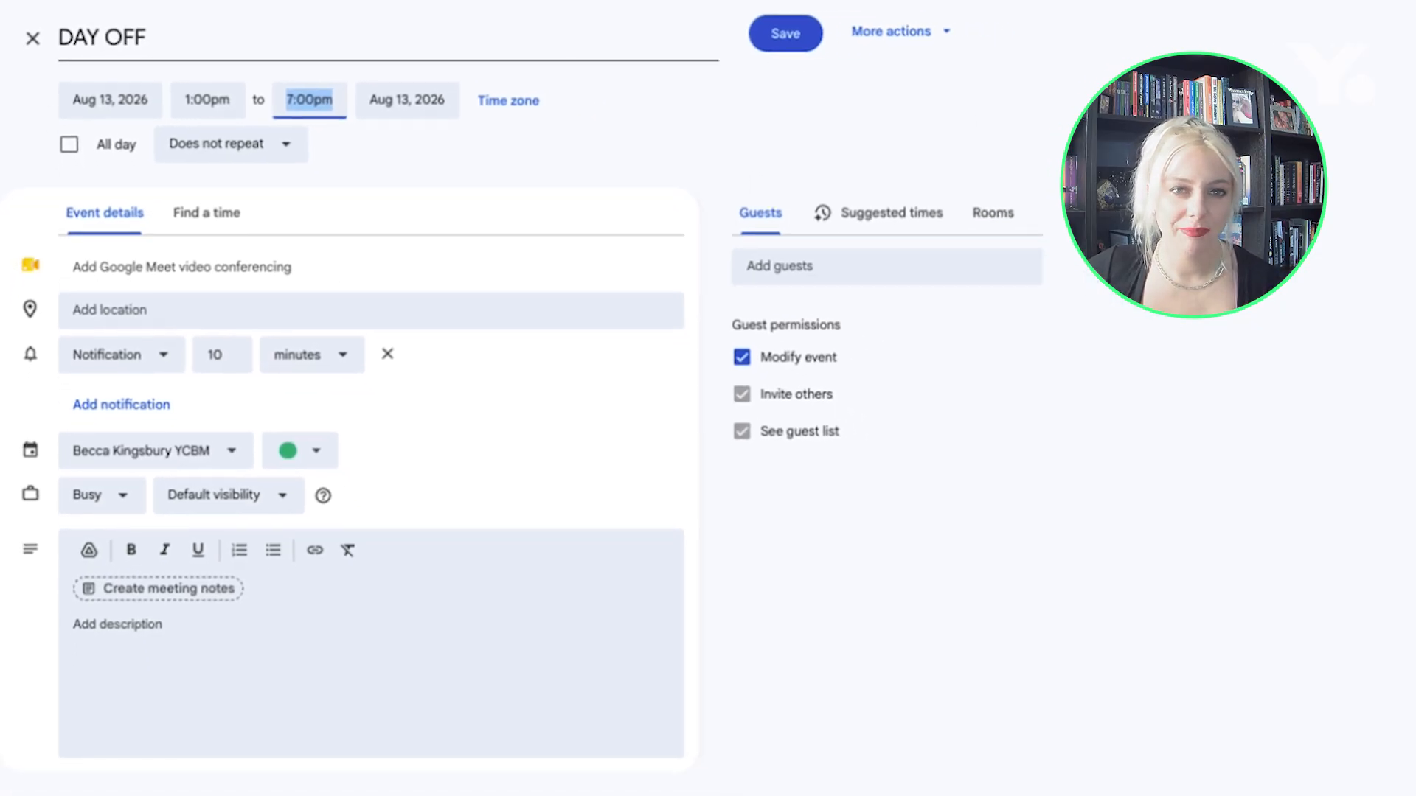
left_click(786, 33)
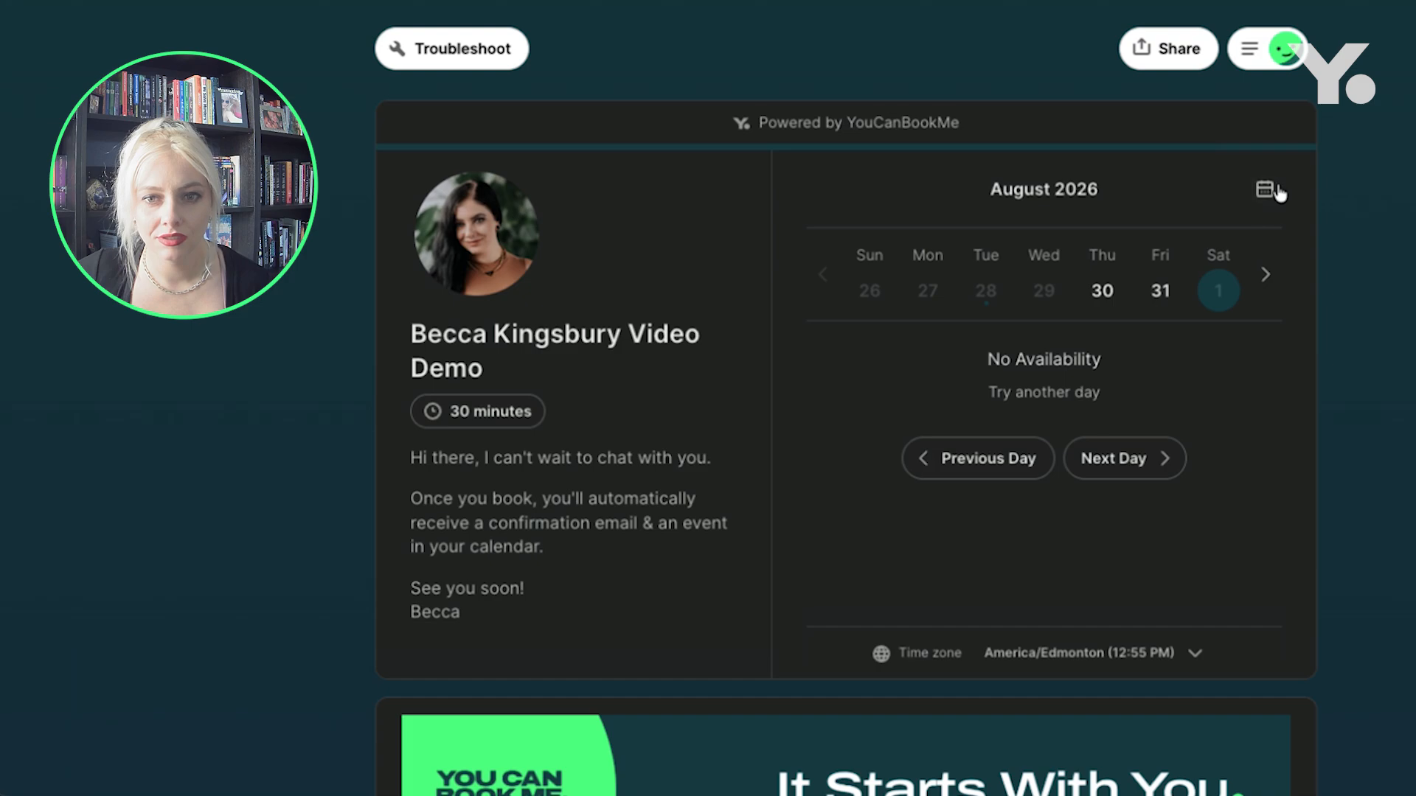
On the live booking page, review the bookable times for Thursday, August 13 in the August month view
left_click(1277, 192)
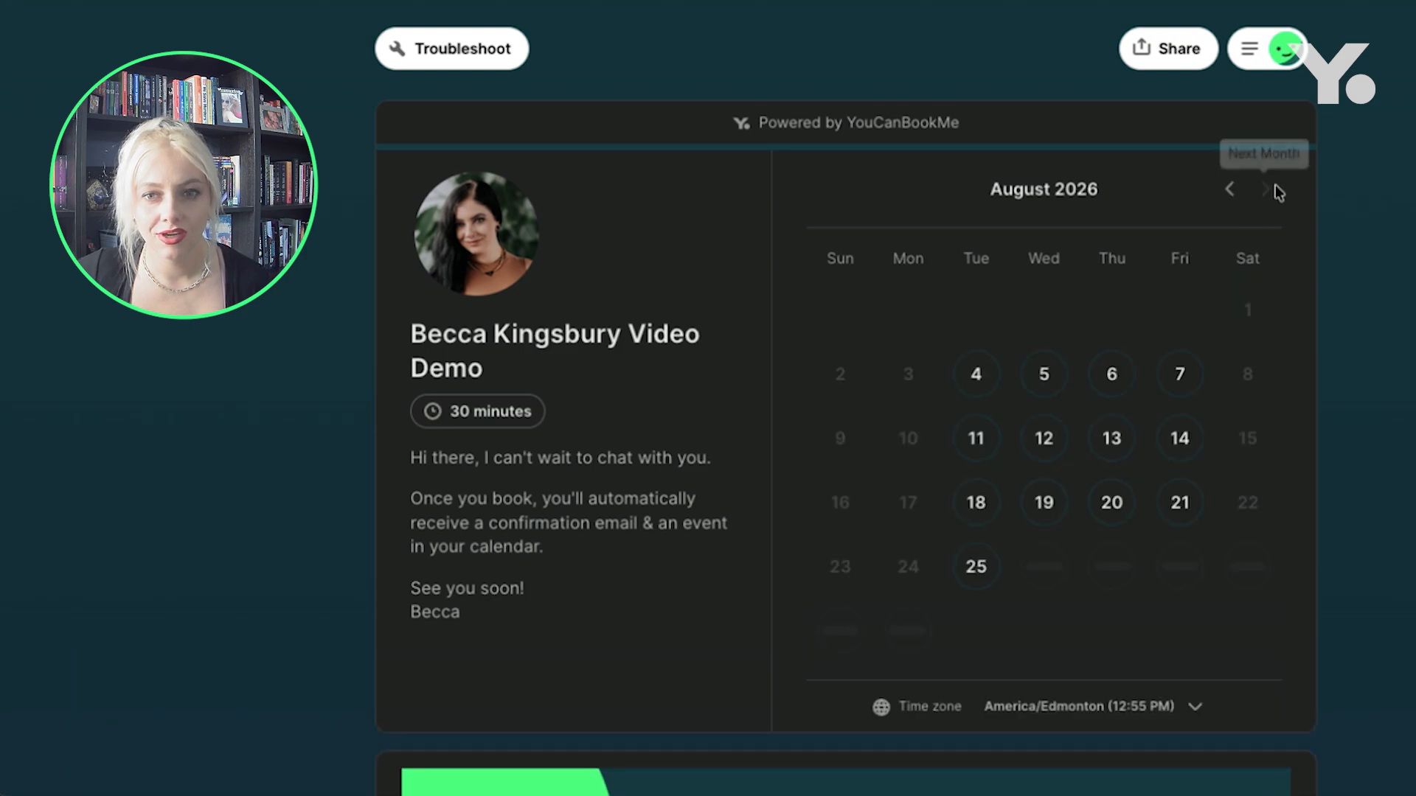
left_click(1126, 441)
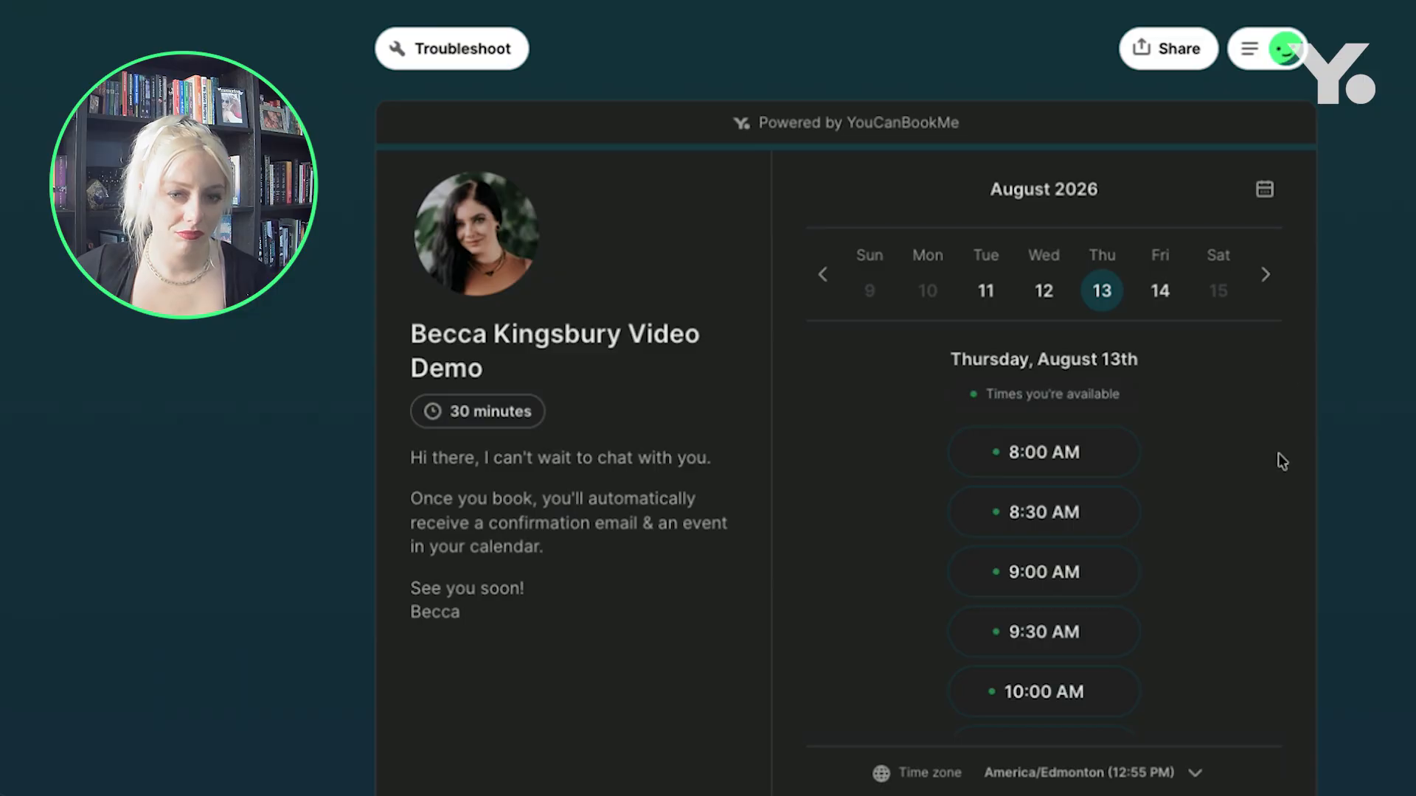
scroll(1271, 479, "down", 5)
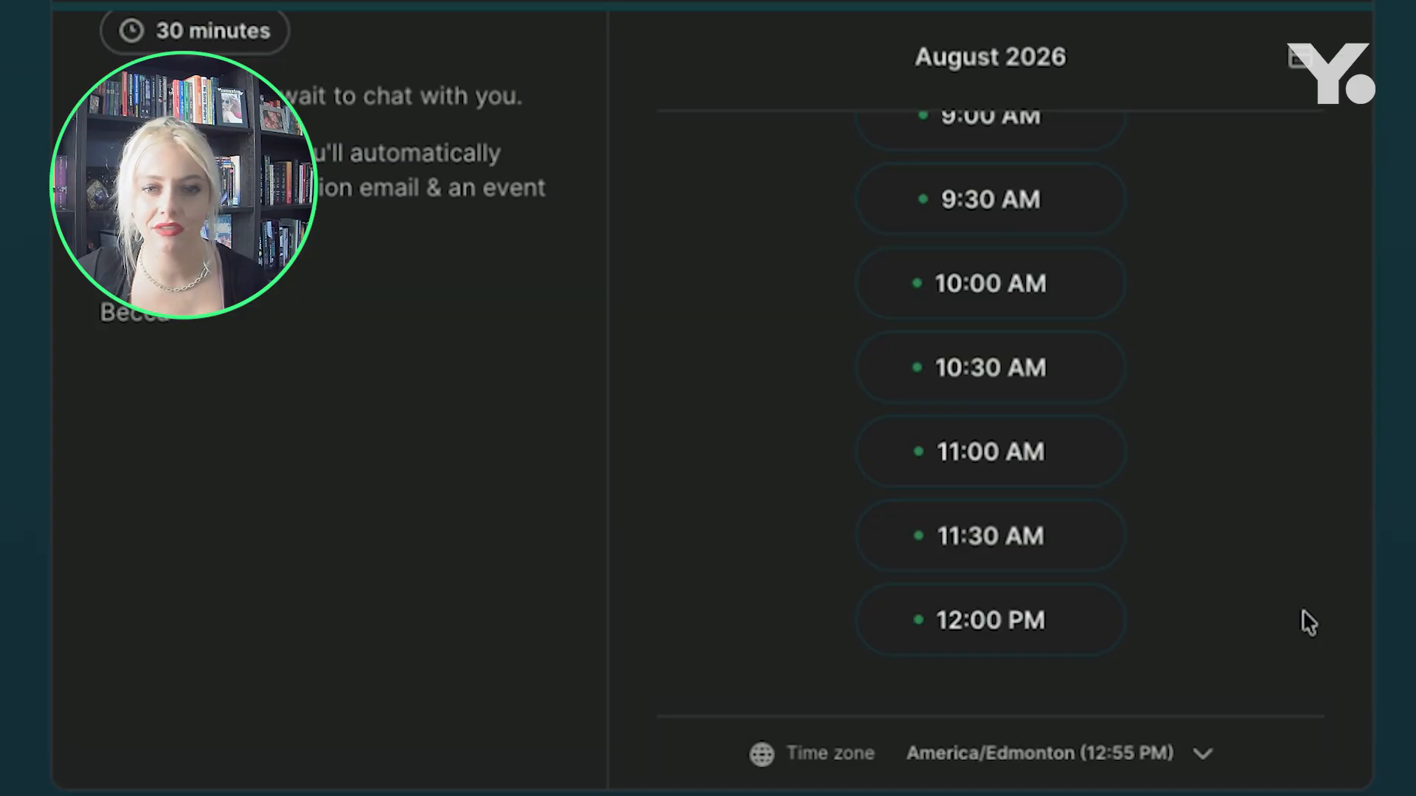
scroll(1302, 610, "up", 5)
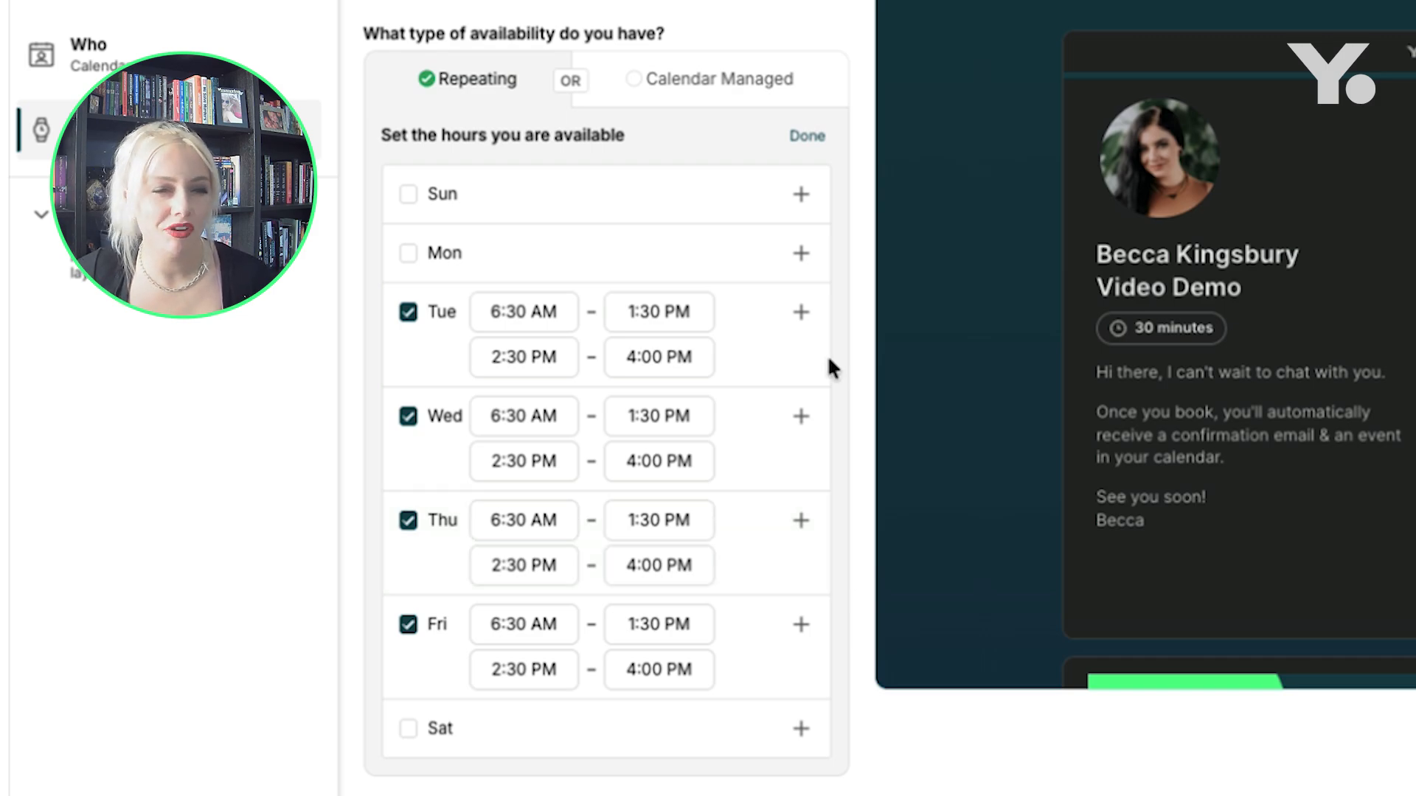
In the YouCanBookMe booking page settings, change the availability type to Calendar Managed and switch it on
left_click(754, 81)
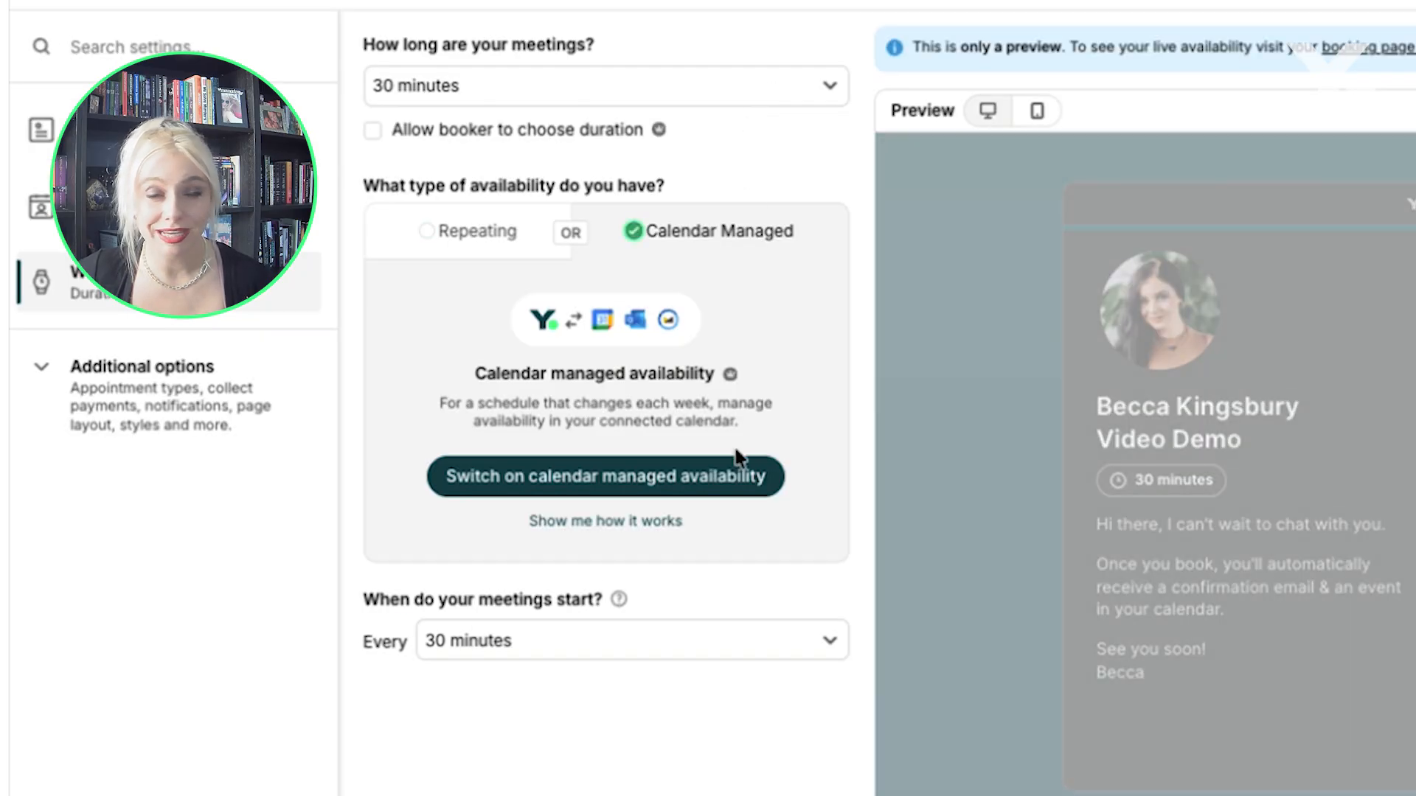
left_click(745, 475)
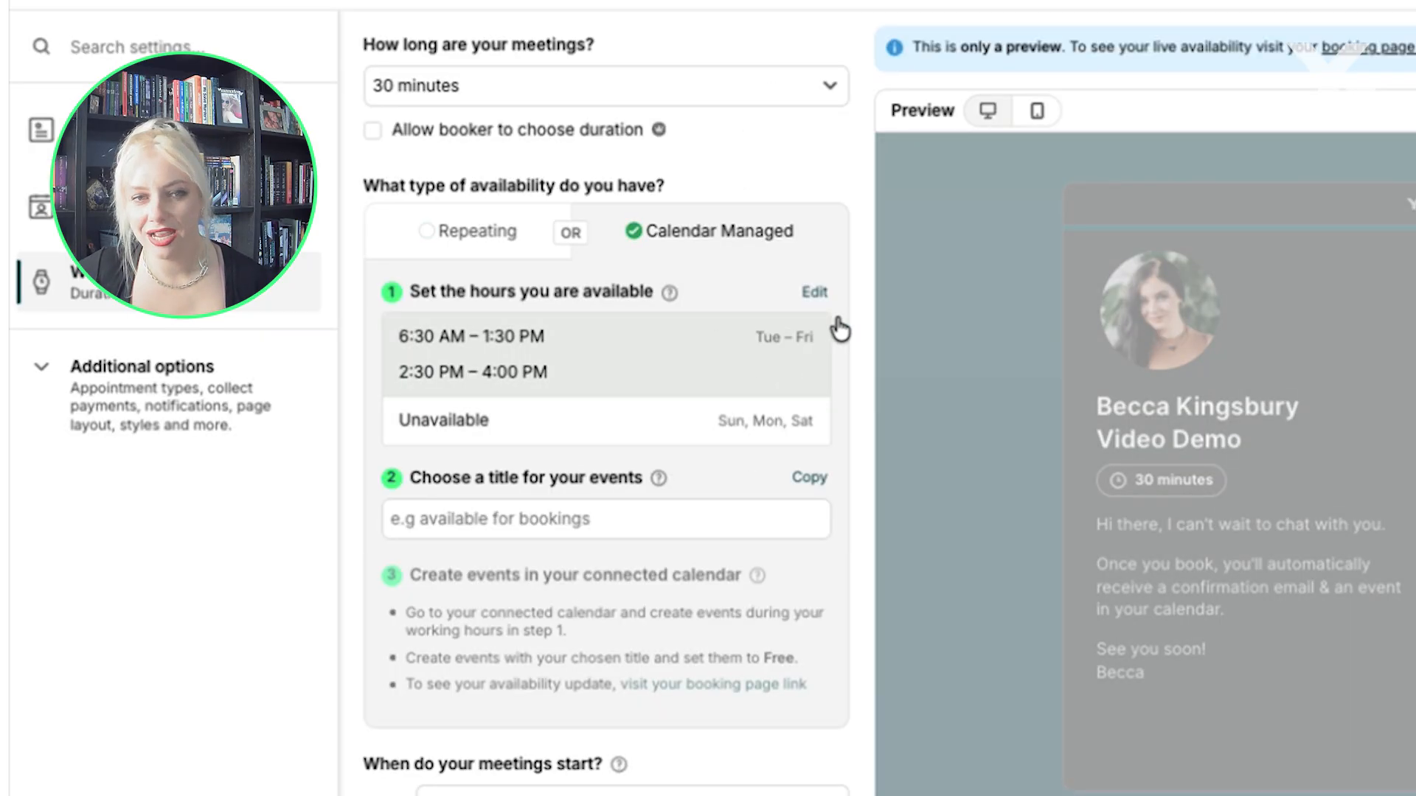
Edit the available hours so Monday is enabled from 6:30 AM to 5:00 PM, and copy those hours to Tuesday through Friday
left_click(795, 339)
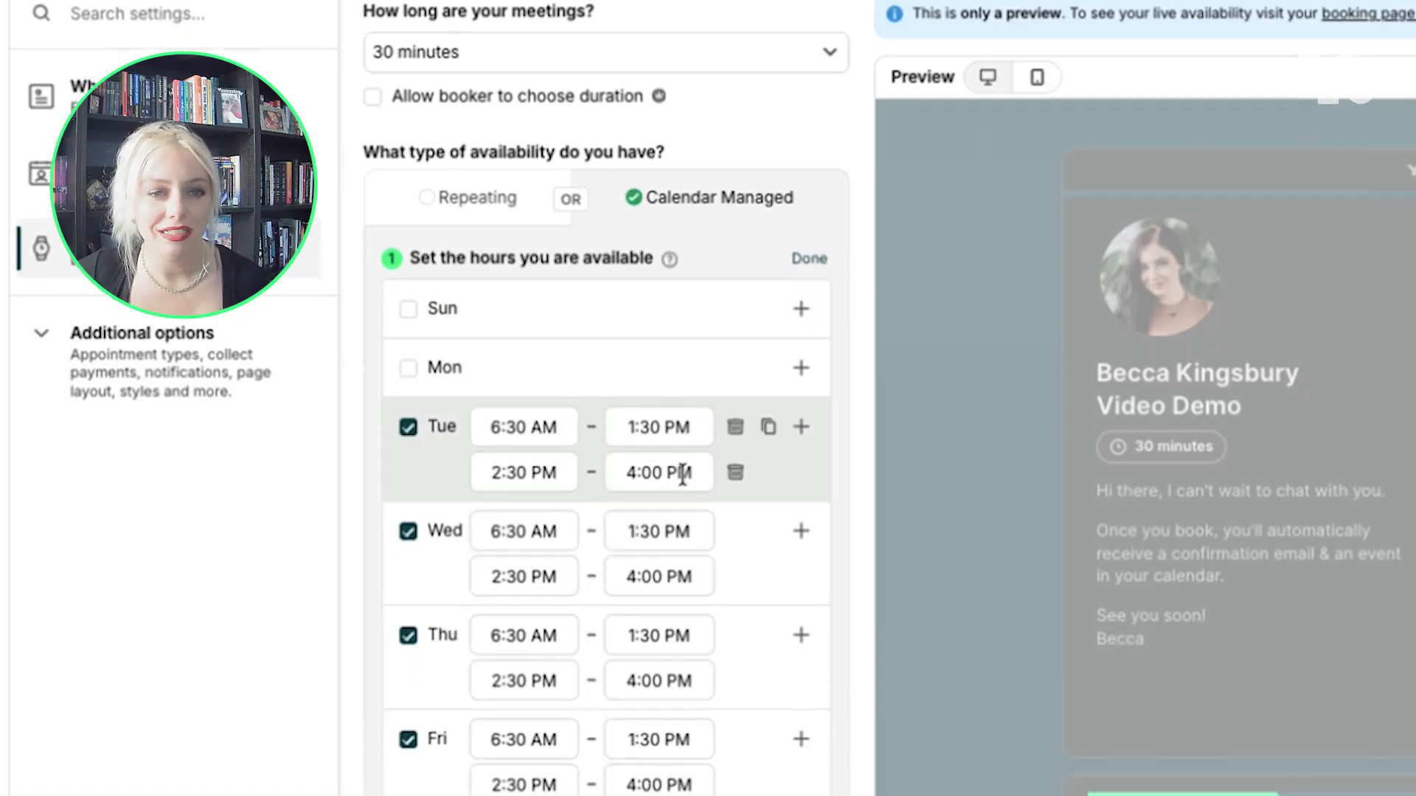
scroll(683, 474, "down", 1)
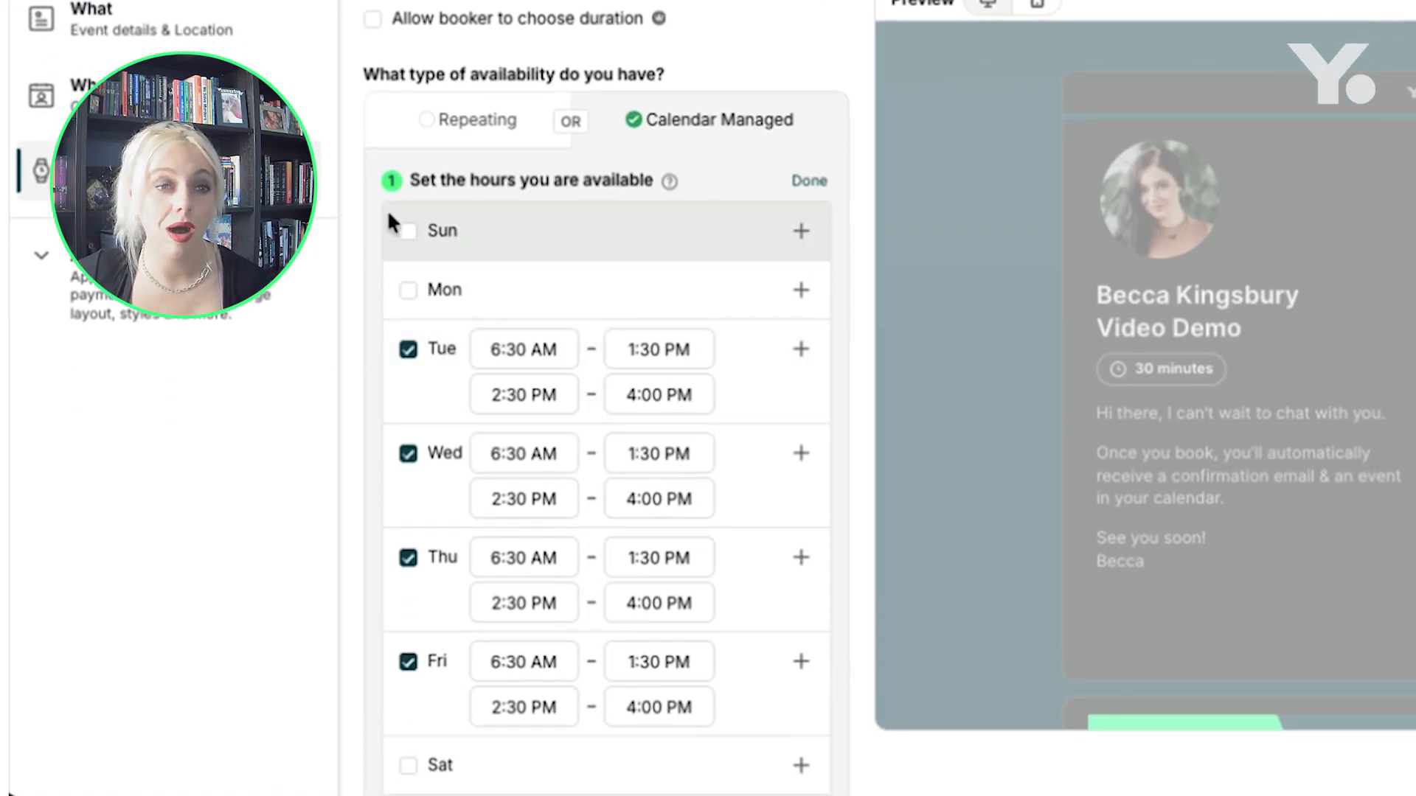
left_click(408, 290)
left_click(543, 290)
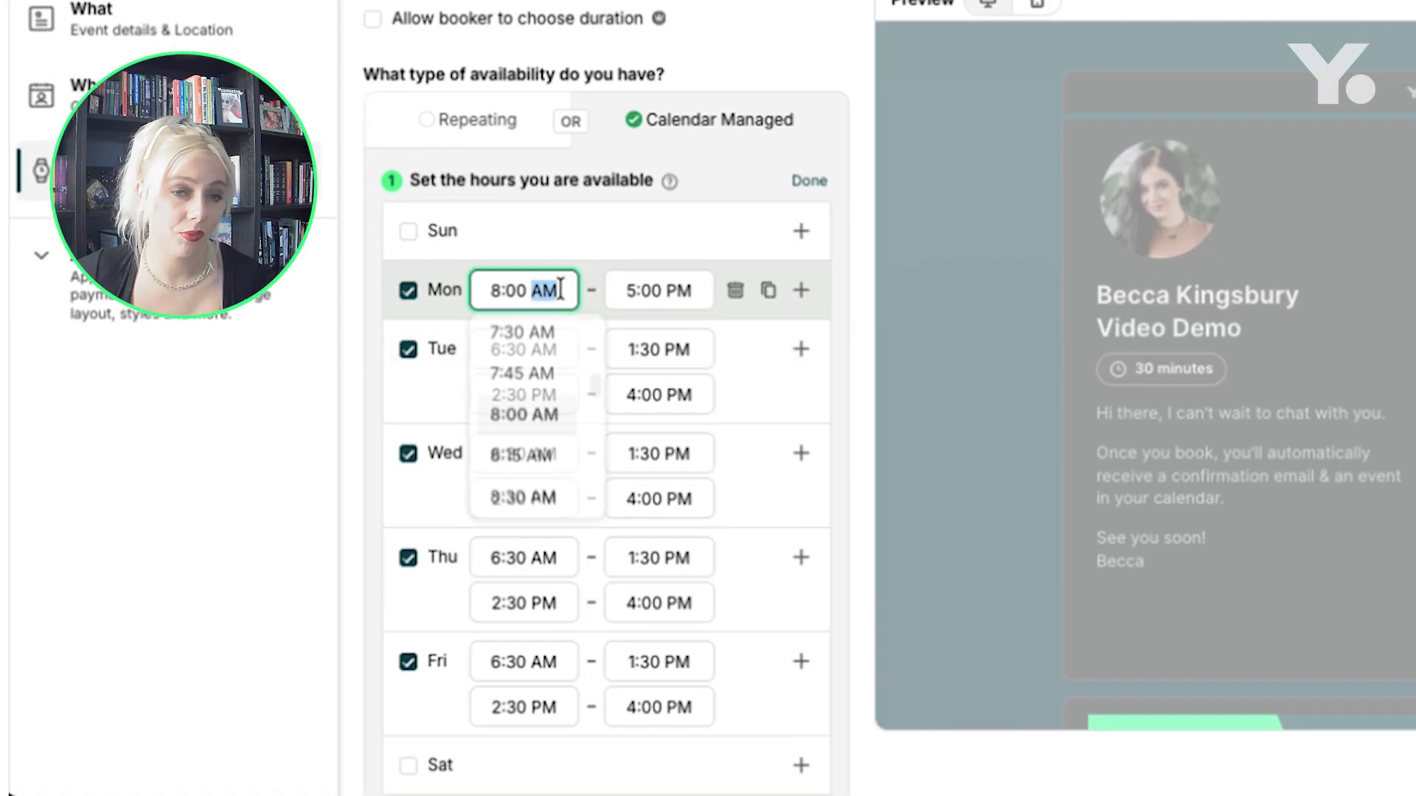
scroll(566, 384, "up", 2)
scroll(538, 433, "up", 4)
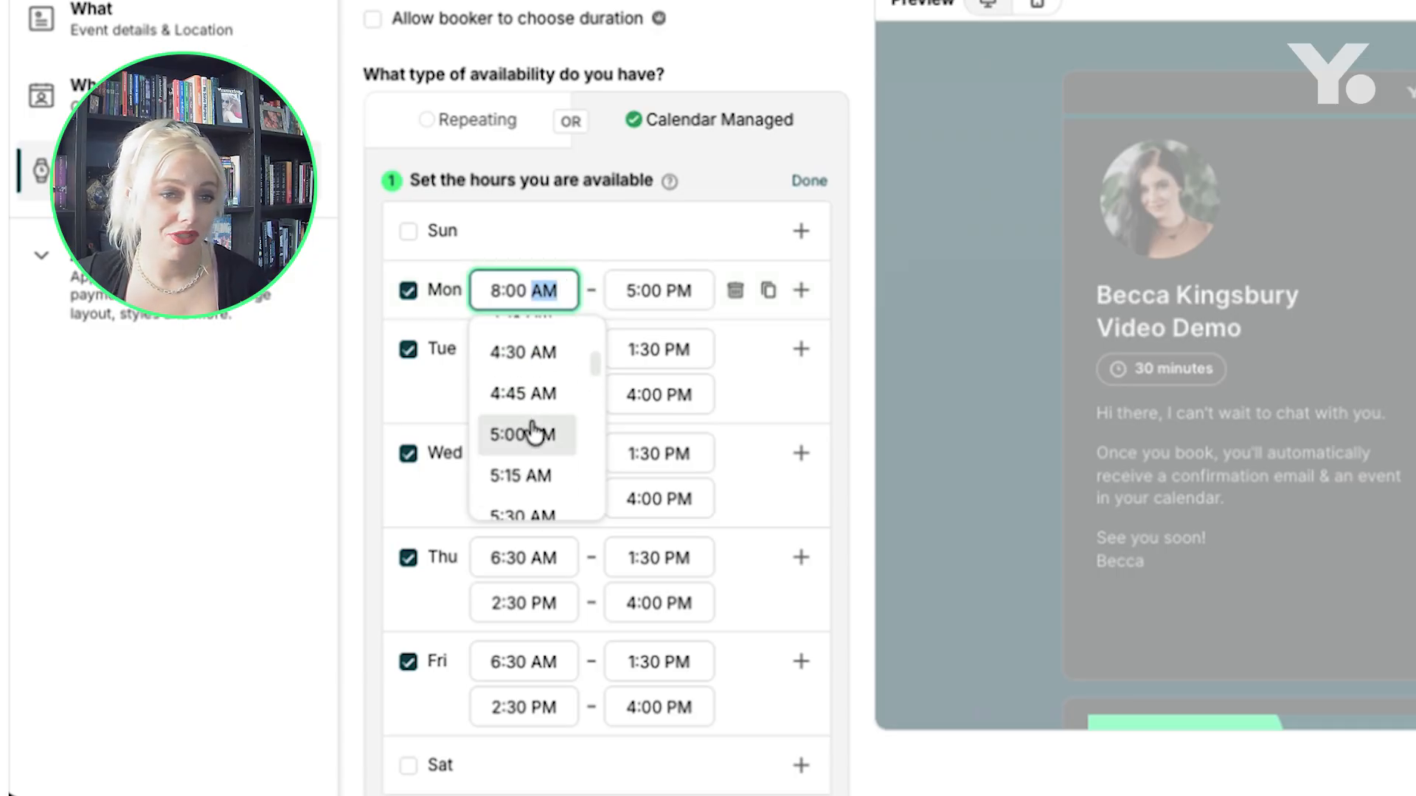
scroll(534, 458, "down", 2)
left_click(522, 484)
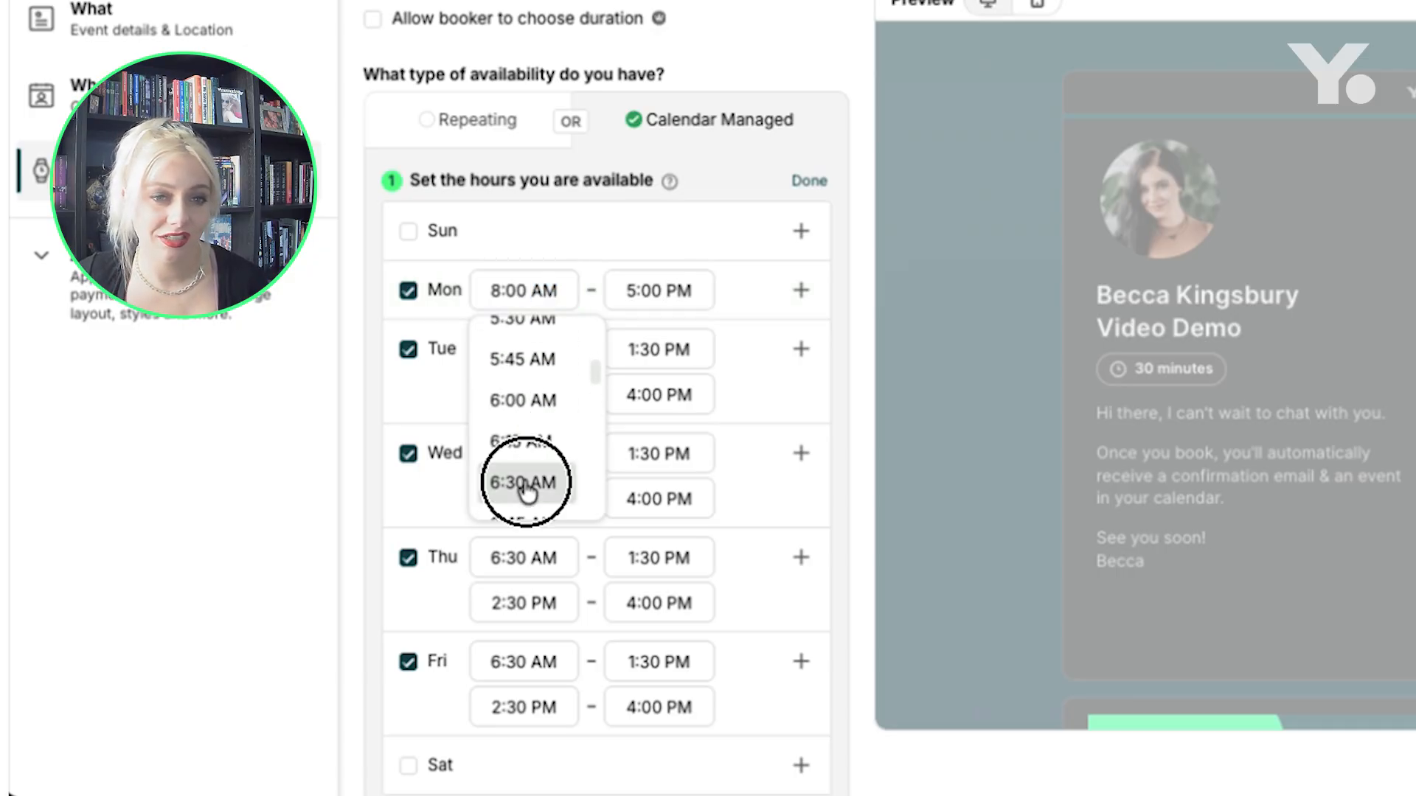
left_click(772, 291)
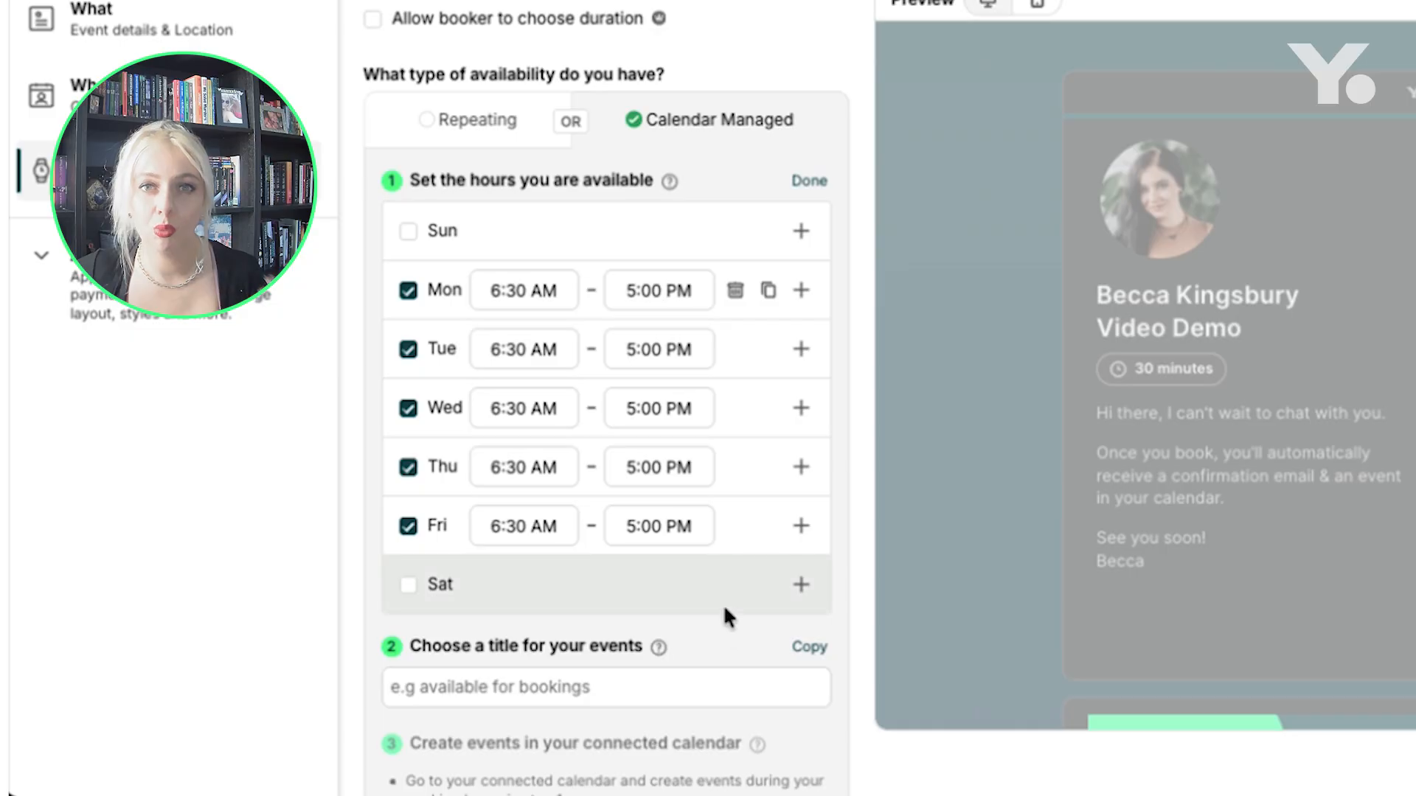
Set the availability event title to Open and save all changes to the booking page
scroll(797, 640, "down", 4)
left_click(506, 376)
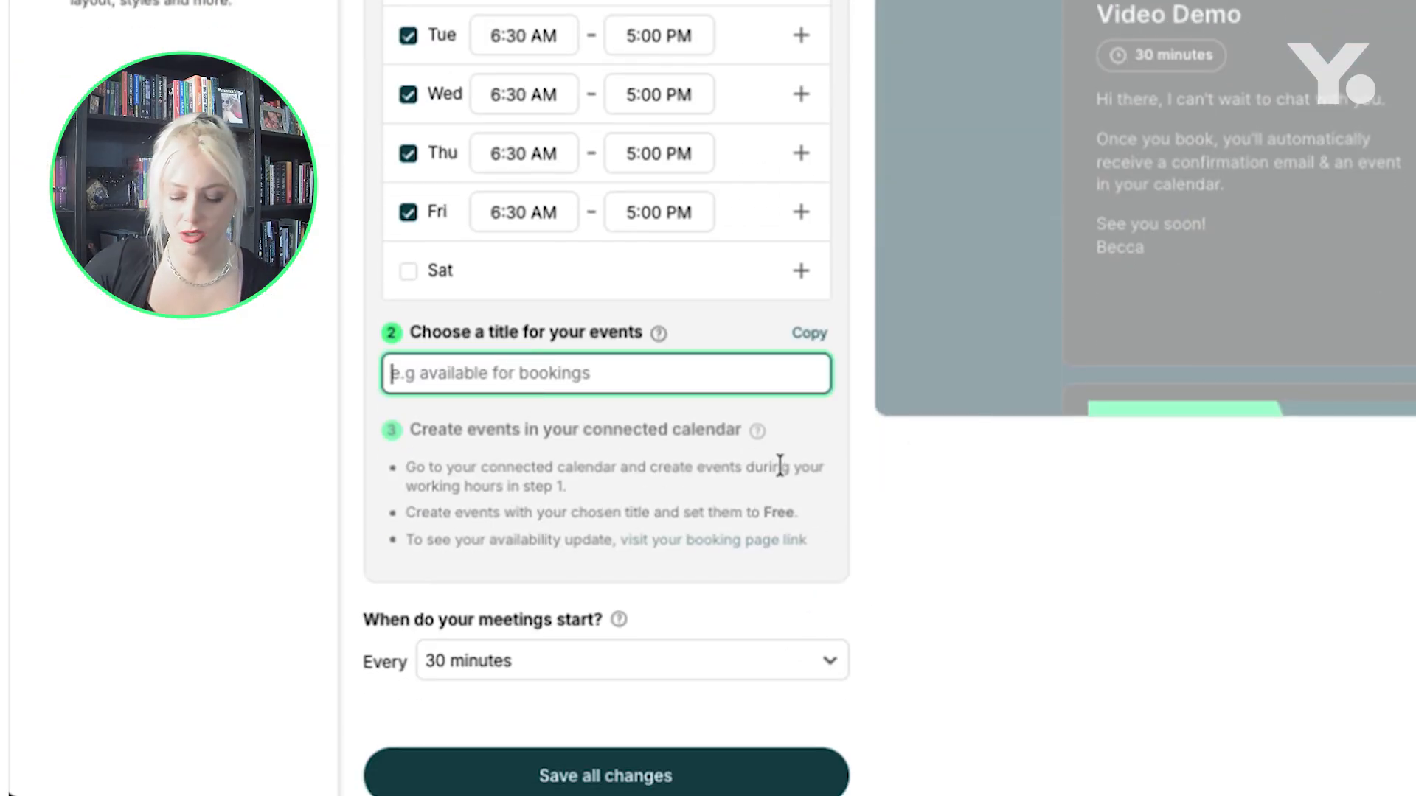
type("Open")
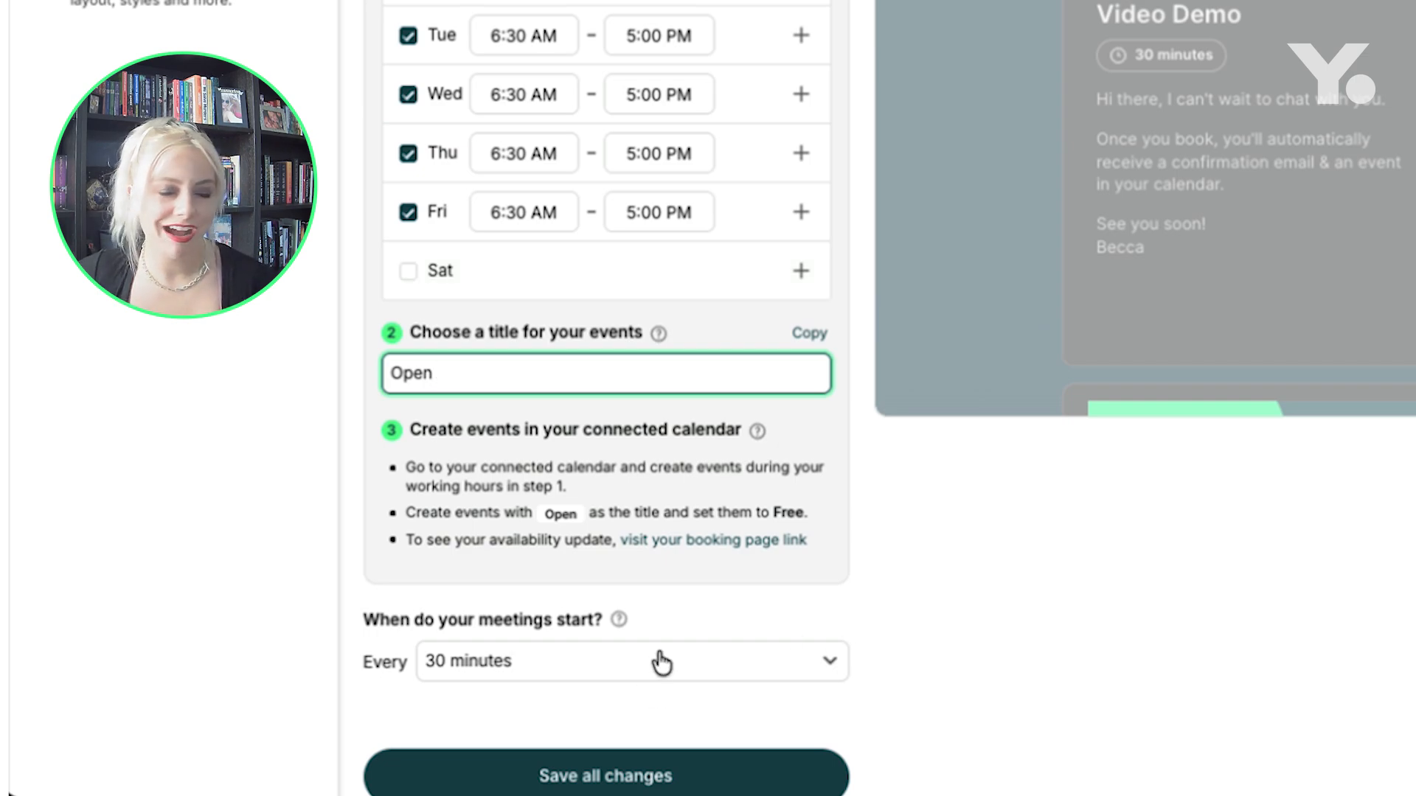
left_click(683, 775)
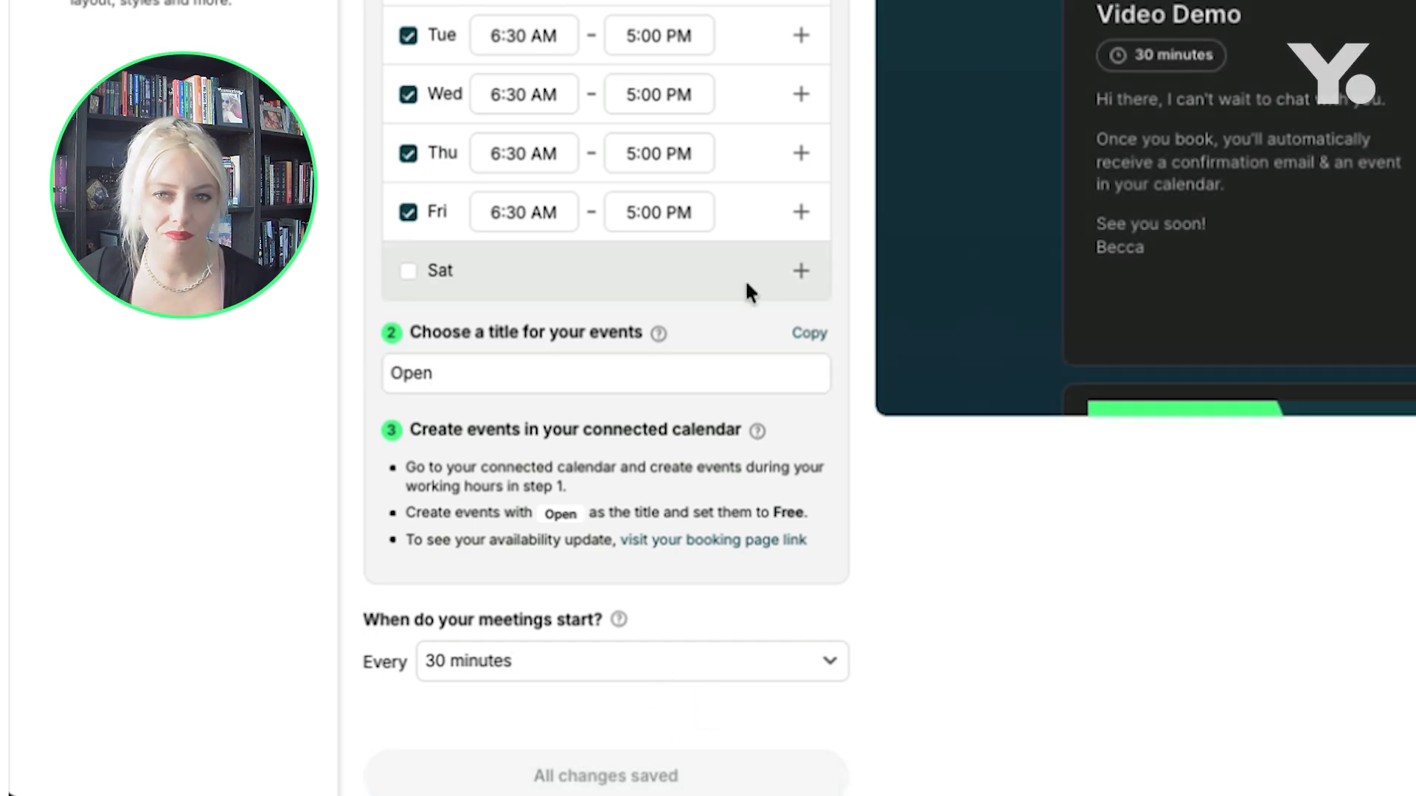
scroll(746, 289, "up", 3)
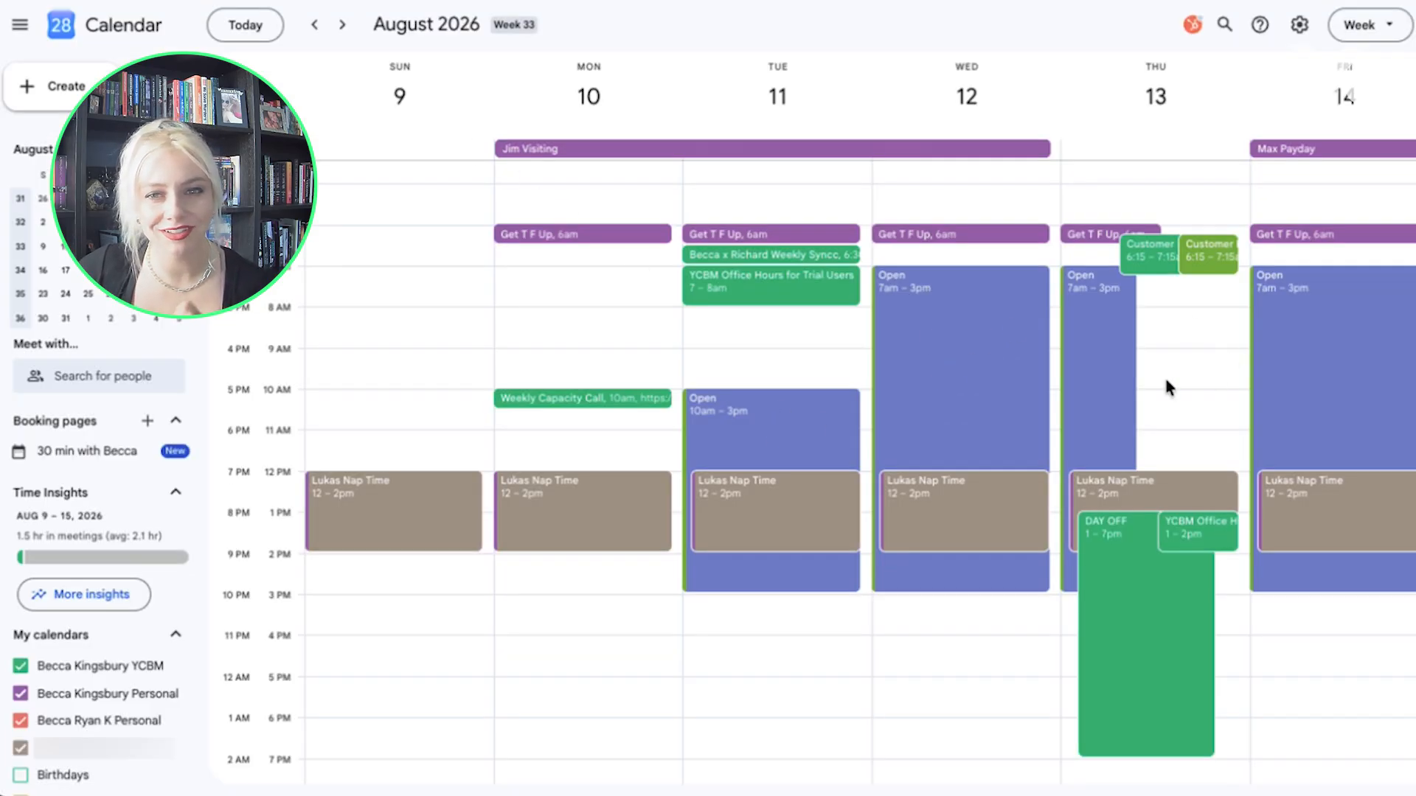
In Google Calendar, check the free/busy status of the Open event on Wednesday, August 12, and close its details
left_click(1001, 364)
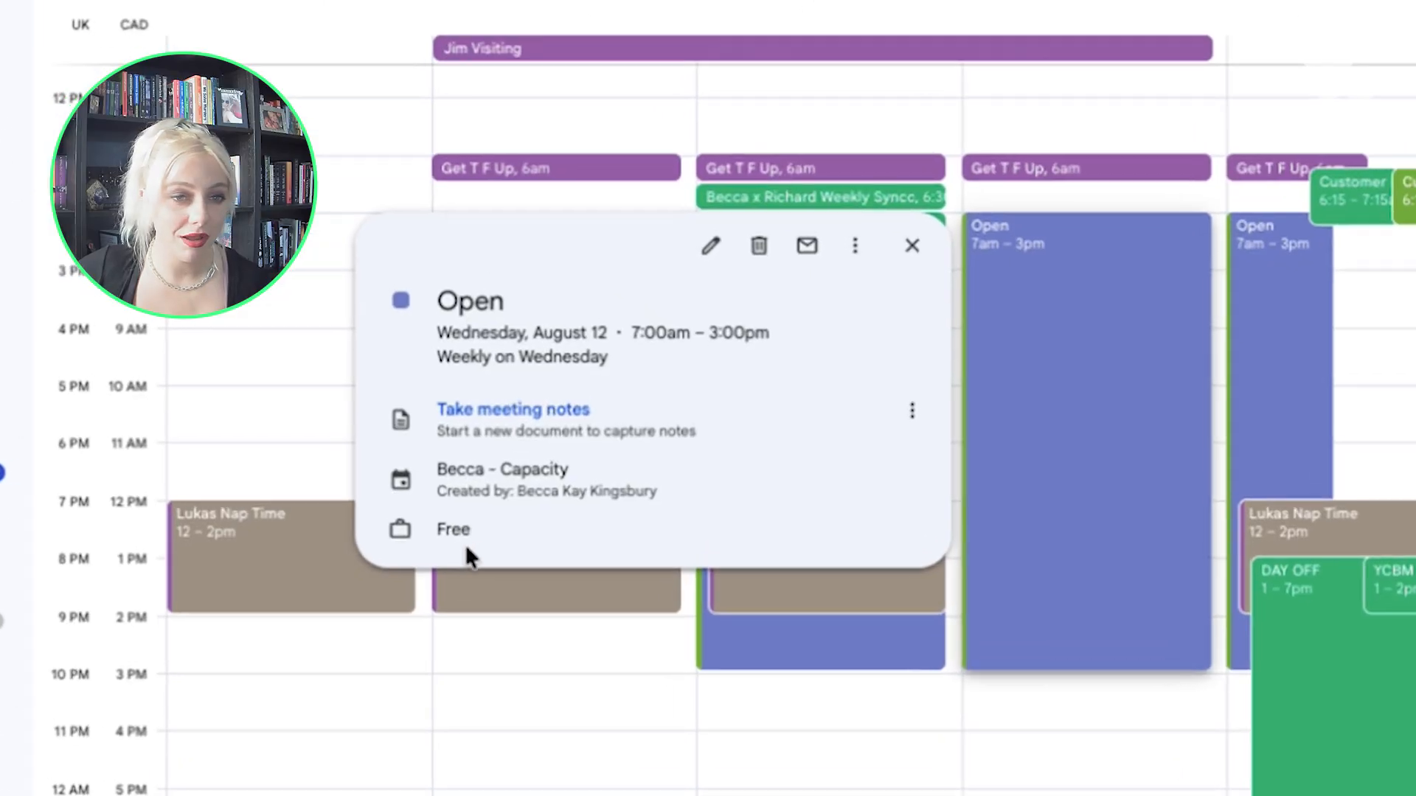
left_click(413, 531)
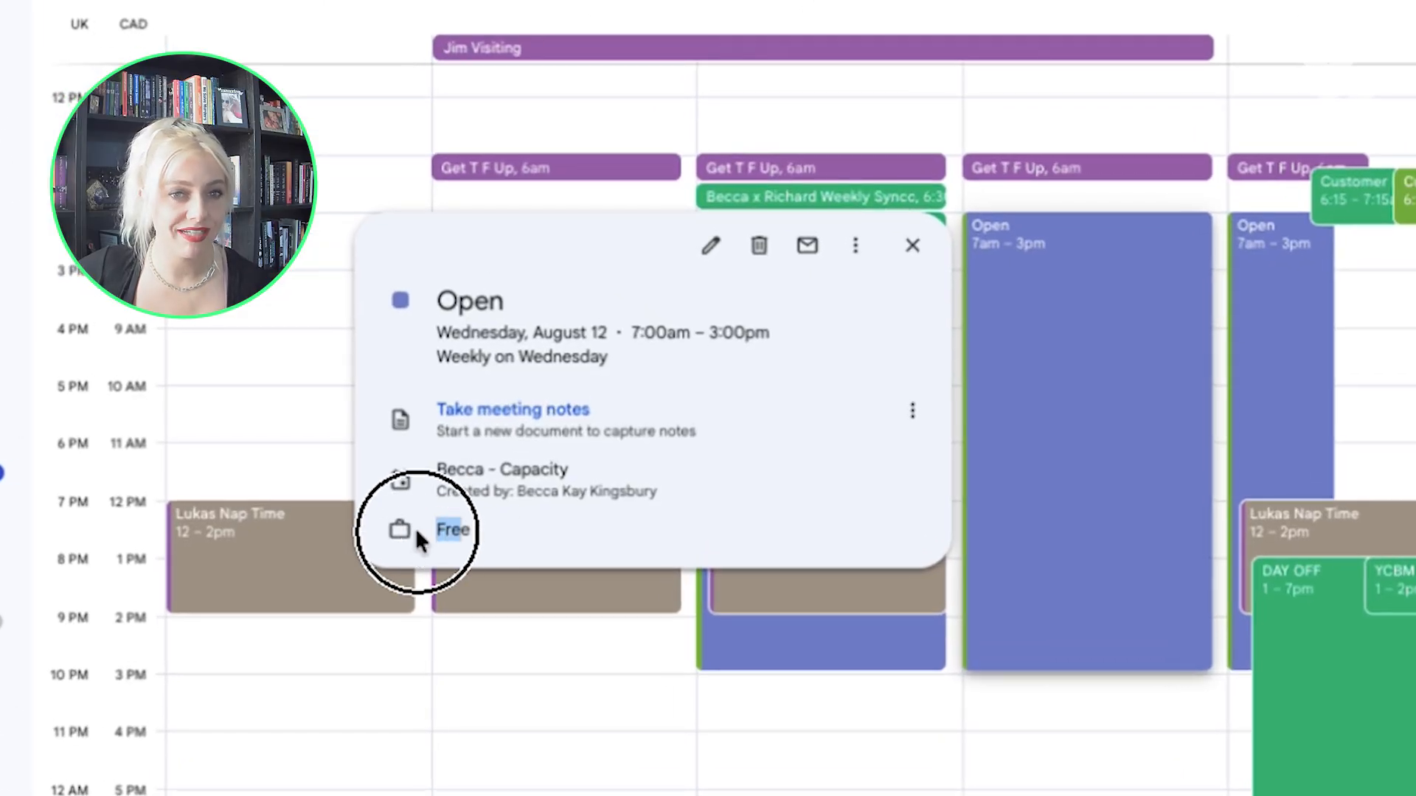
left_click(954, 722)
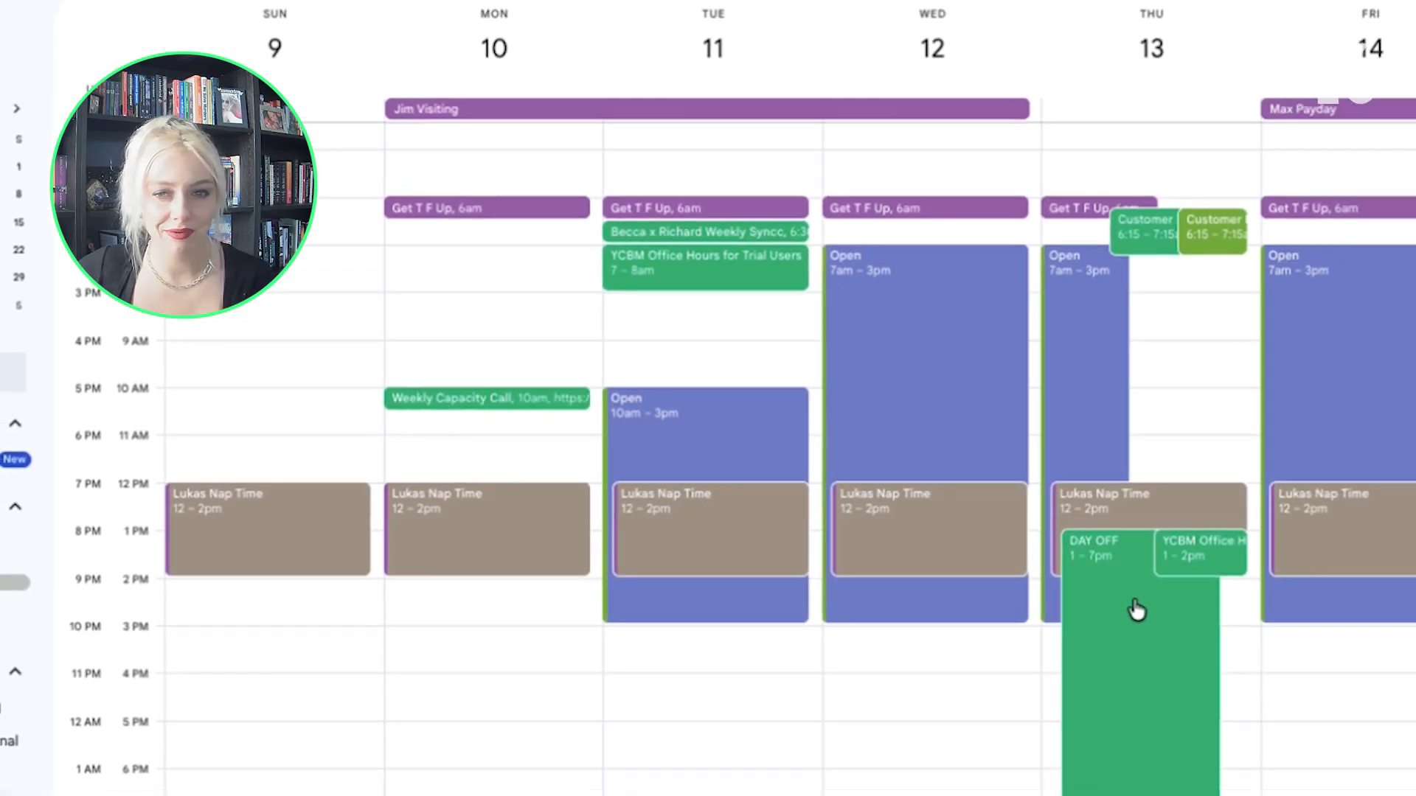
Delete the DAY OFF event on Thursday, August 13, and change that day's Open event to 6:30–11 AM for this event only
left_click(1279, 641)
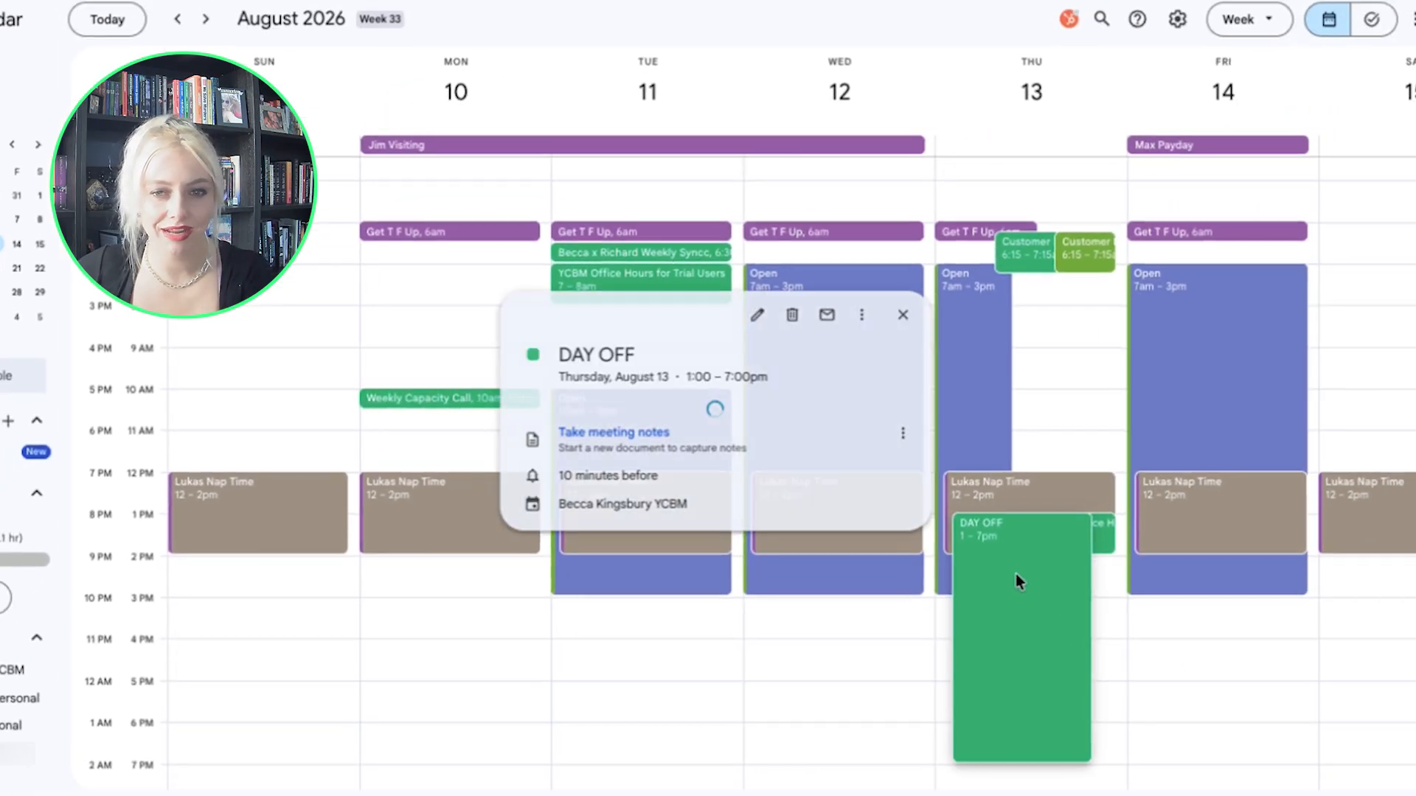
key("Delete")
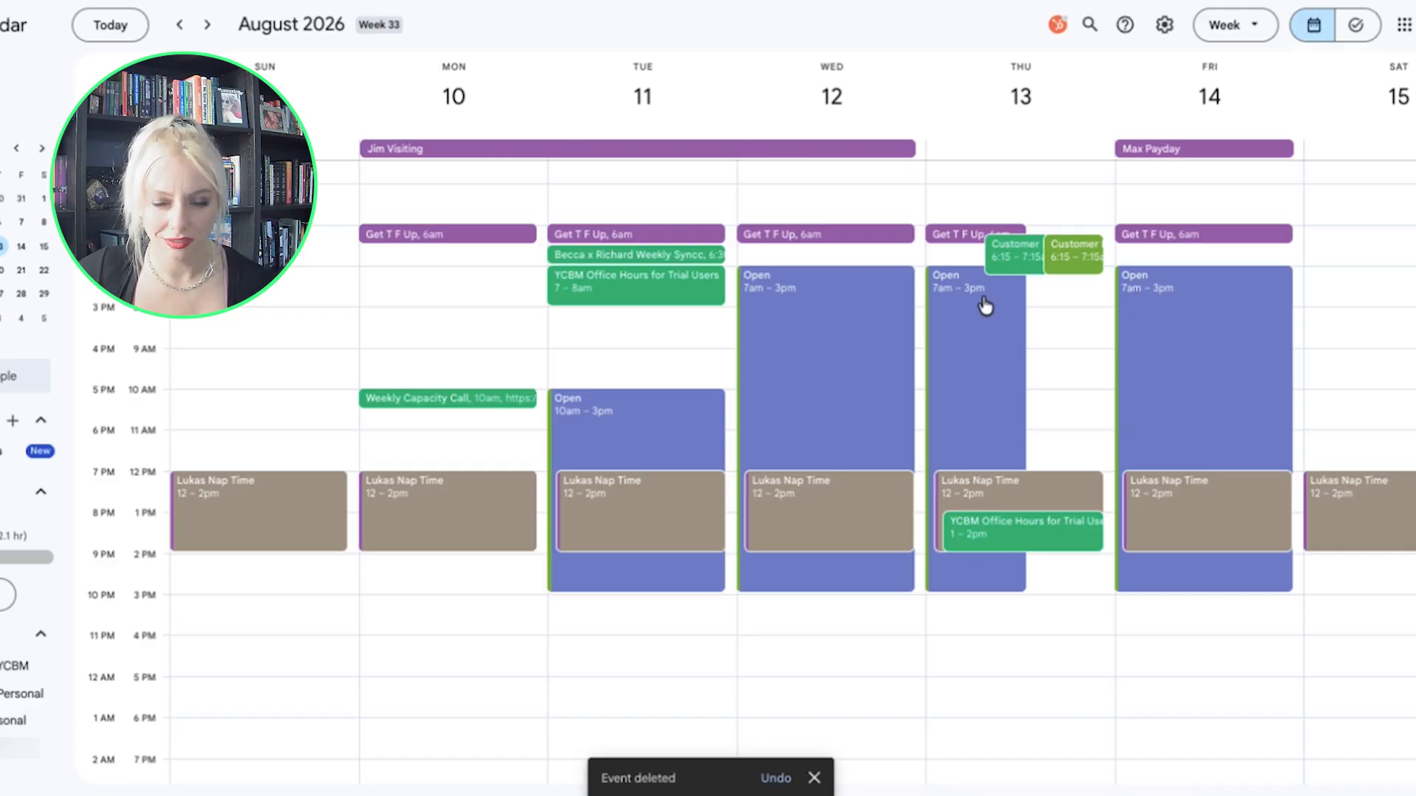
left_click_drag(985, 375, 973, 348)
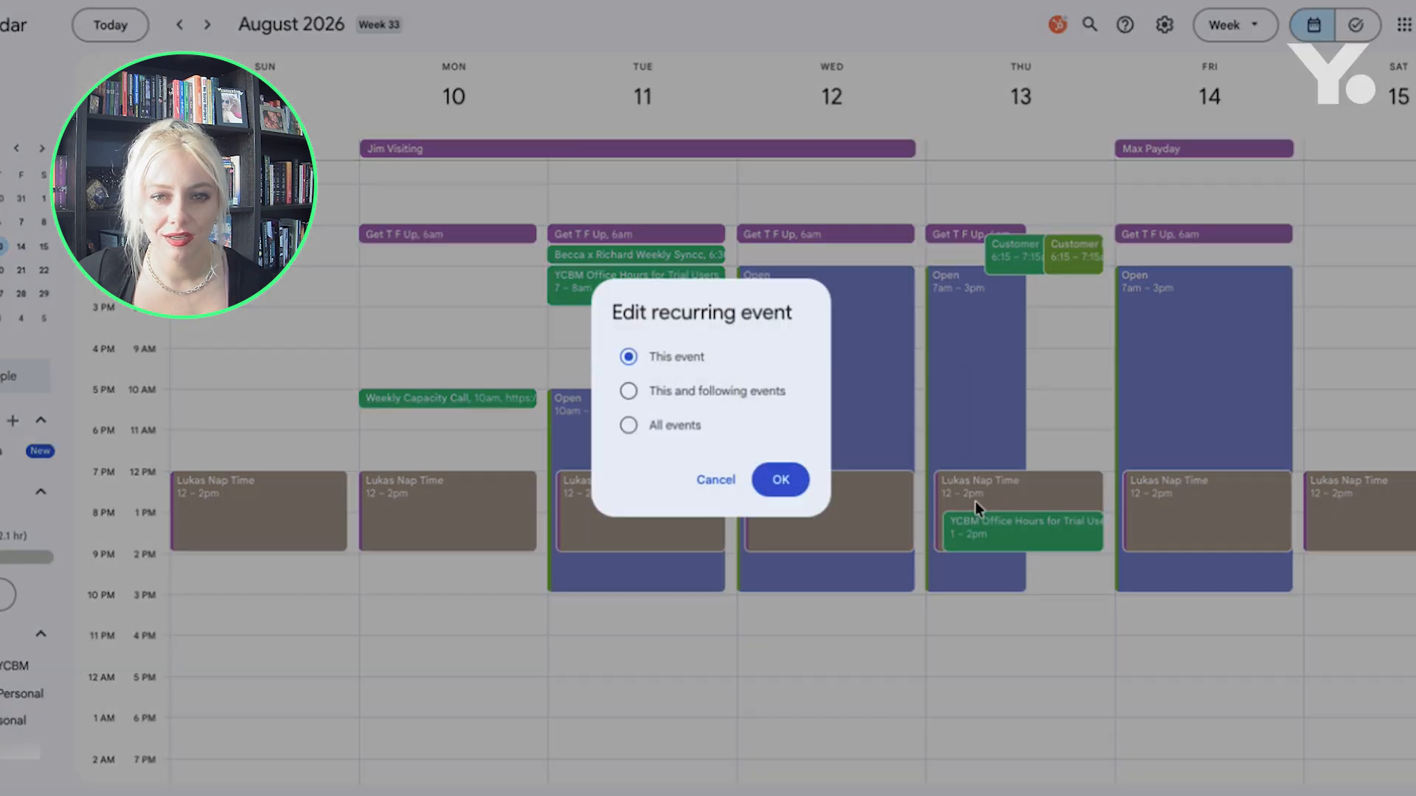
left_click(778, 496)
left_click_drag(951, 565, 967, 421)
left_click(781, 481)
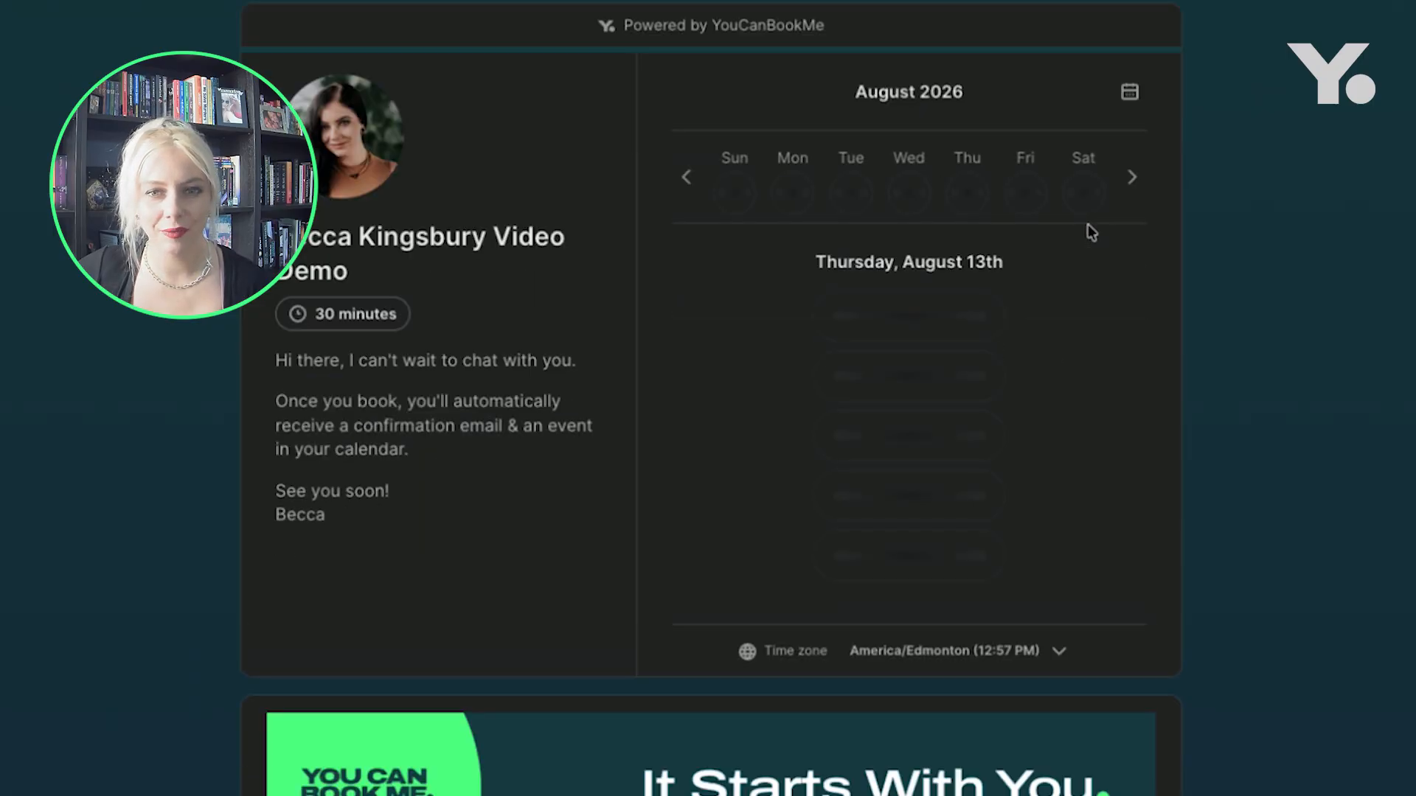
On the YouCanBookMe booking page, check the times offered on Thursday, August 13
scroll(1103, 354, "down", 1)
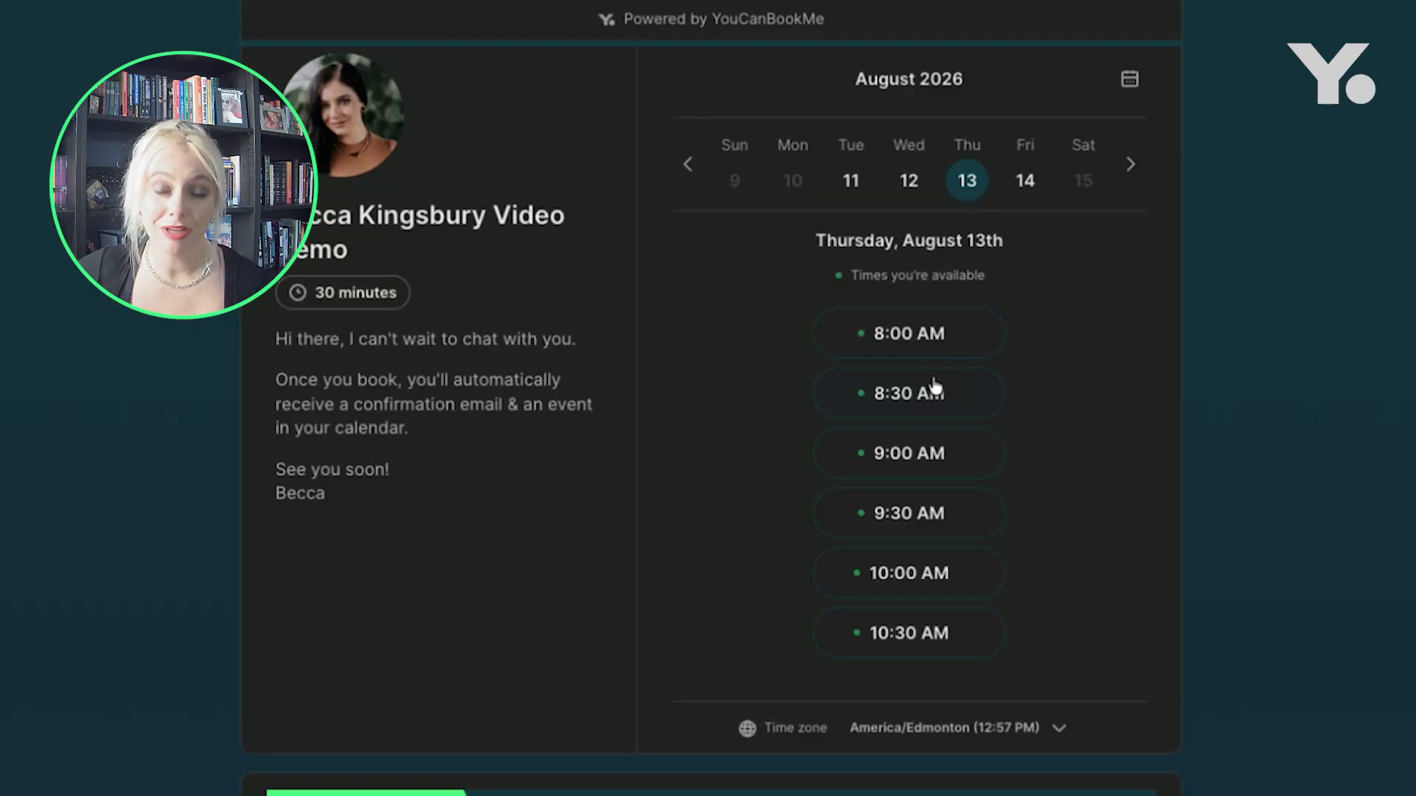
scroll(939, 581, "down", 2)
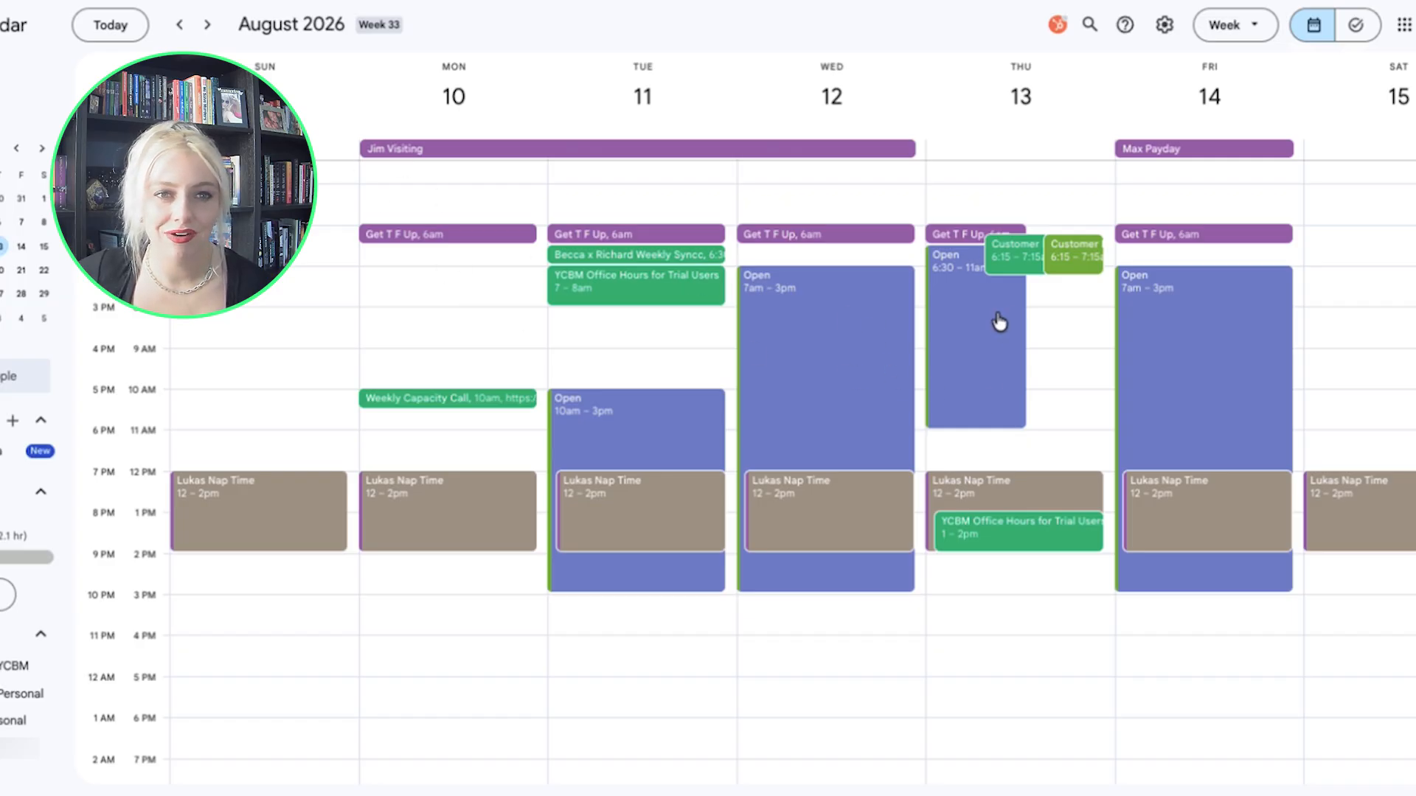
In Google Calendar, move Thursday's Open event to Monday, August 10, starting about 12:00 PM, for this event only
left_click_drag(974, 325, 491, 555)
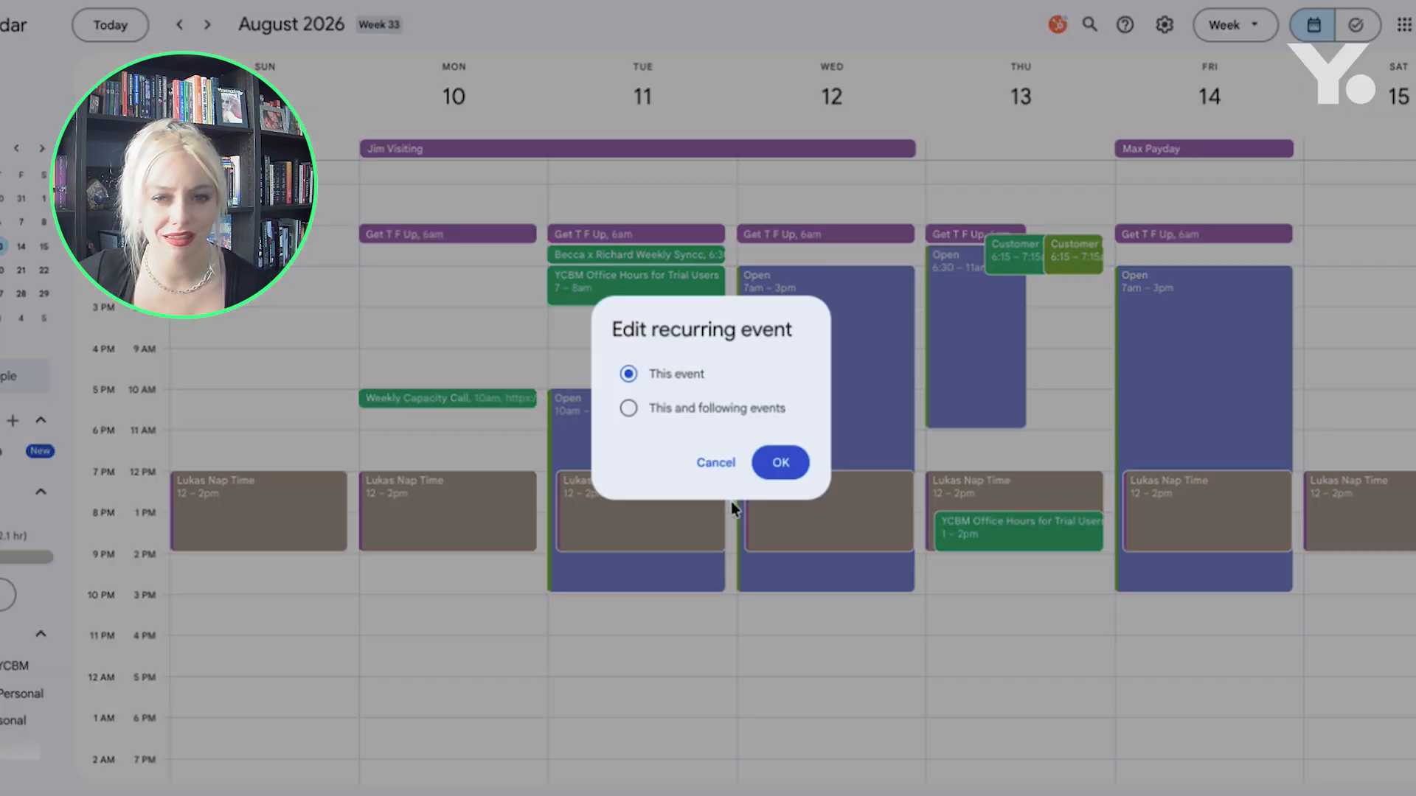
left_click(779, 463)
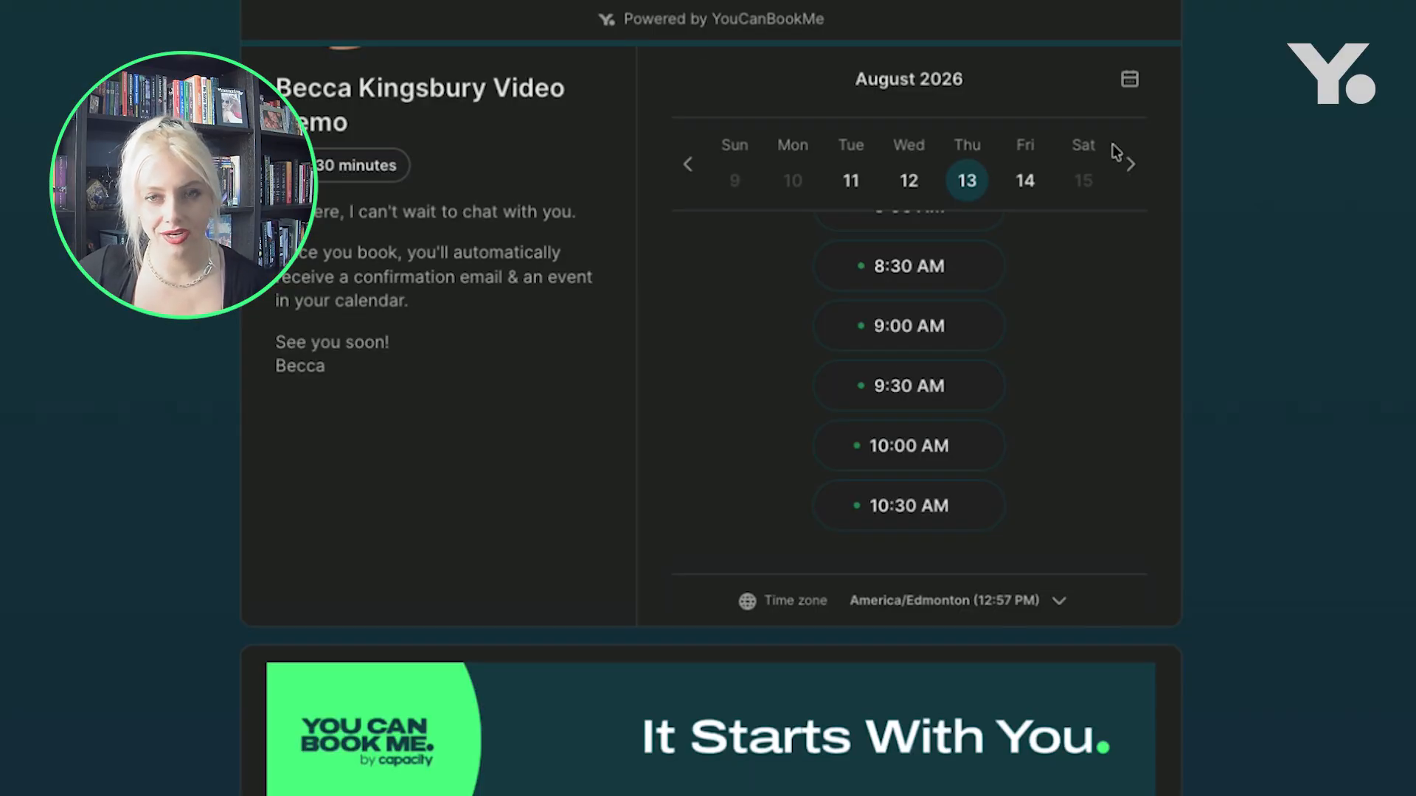
Reload the YouCanBookMe booking page and check the times offered on Monday, August 10
key("super+r")
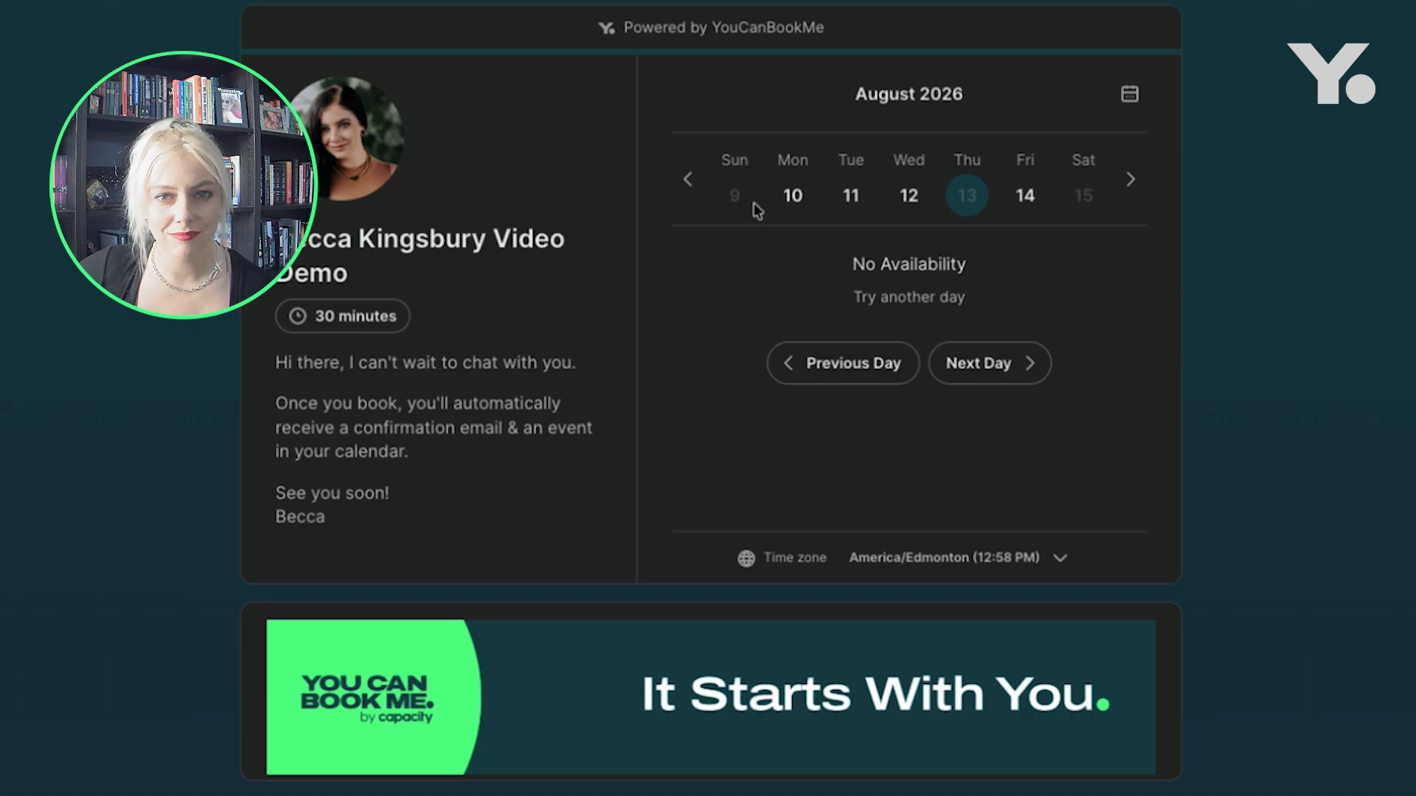
left_click(790, 195)
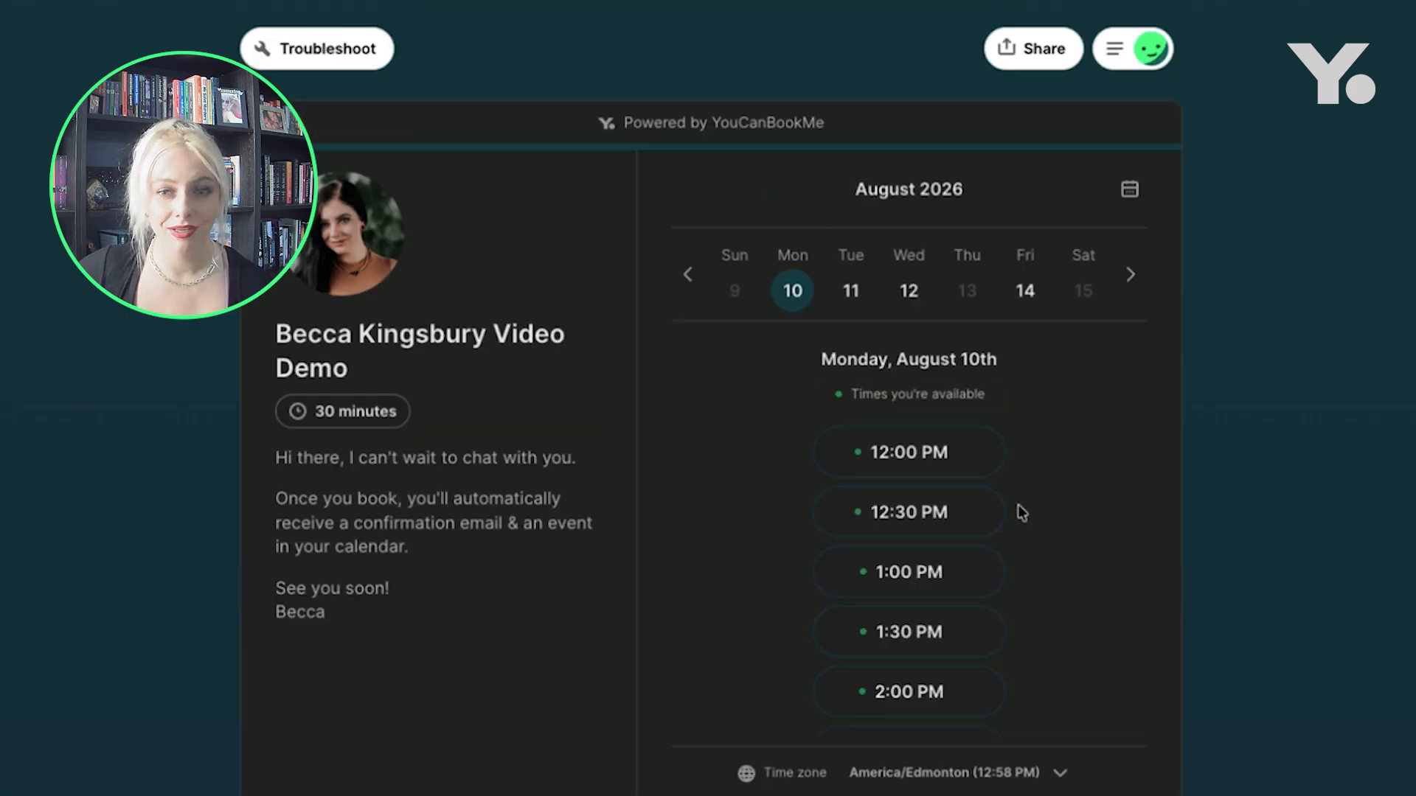
scroll(1018, 507, "down", 6)
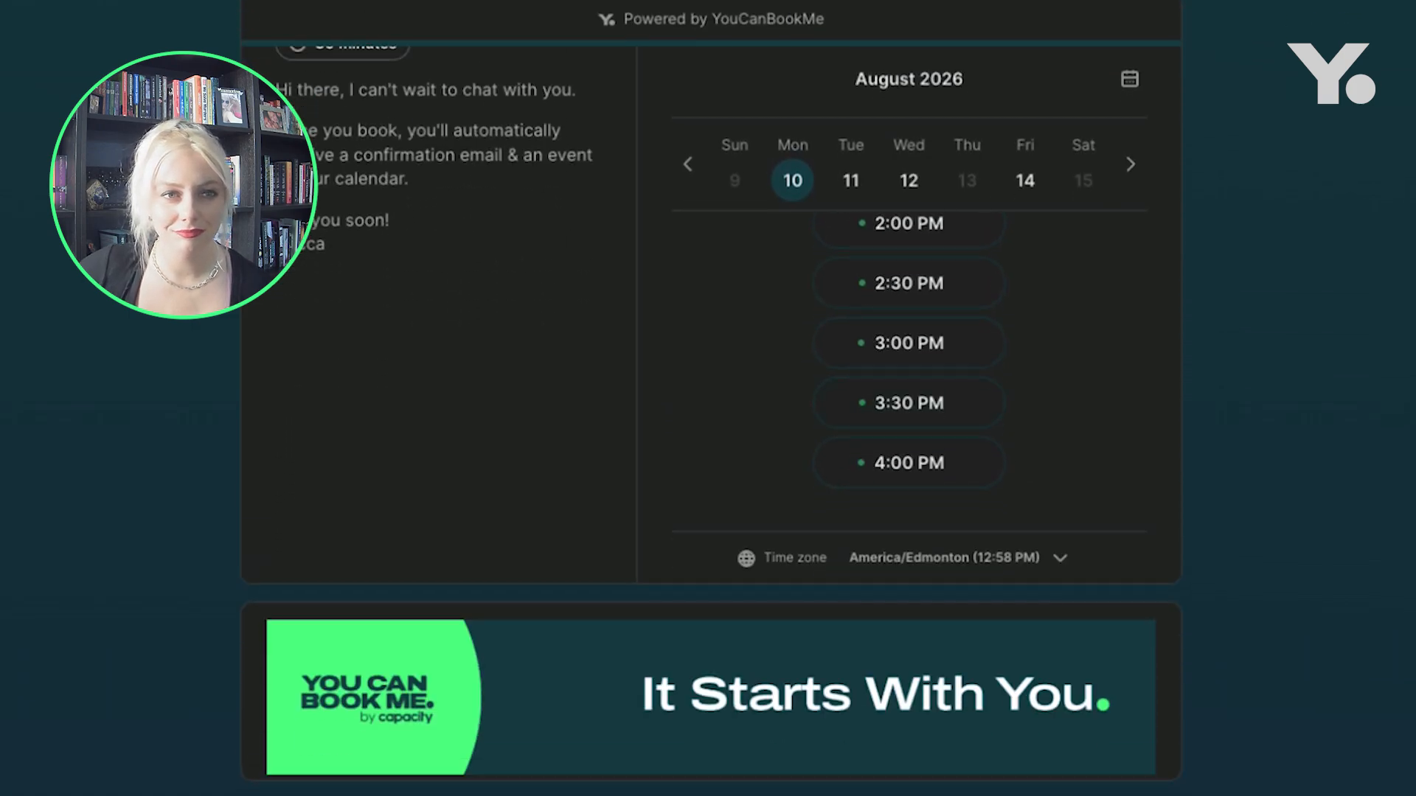